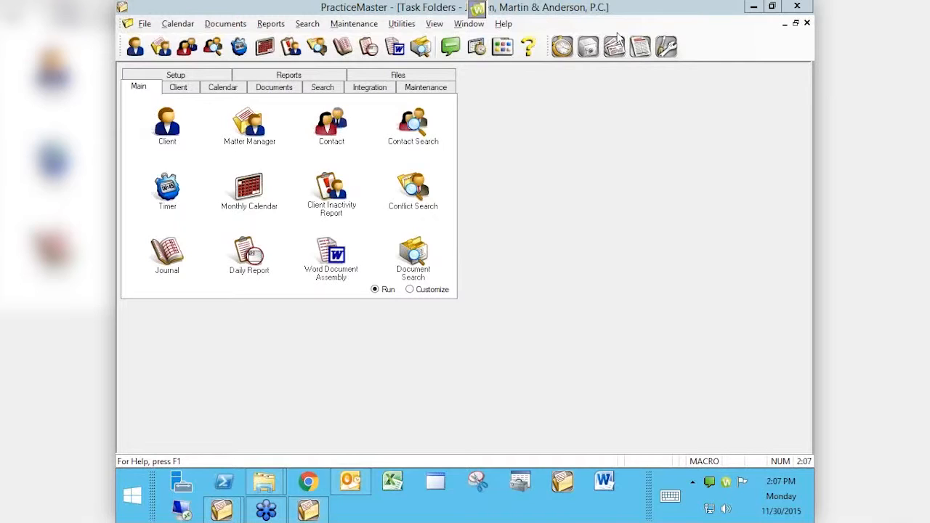
# - Bring PracticeMaster to the front and open the Client list from the Main task folder
pyautogui.click(569, 175)
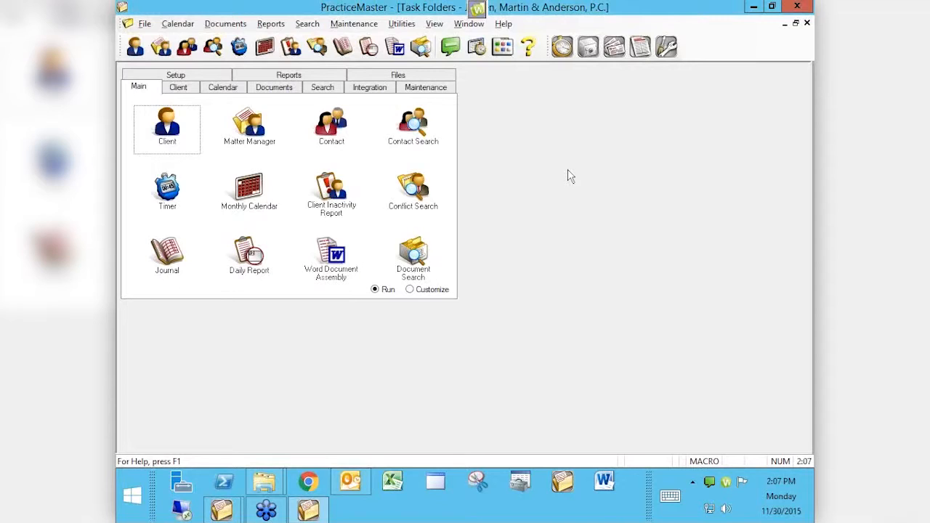
pyautogui.click(167, 129)
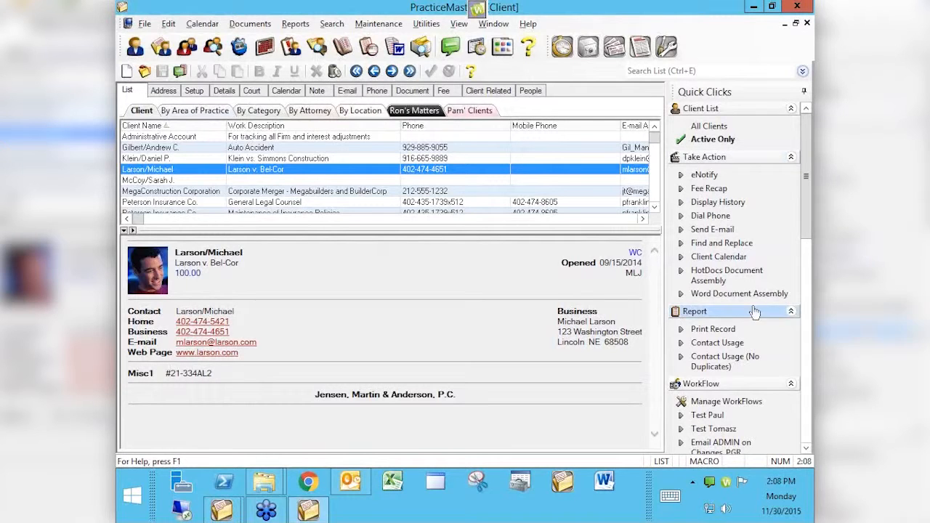
# - Scroll the Quick Clicks panel to the Filter section and open Manage Filters
pyautogui.click(806, 389)
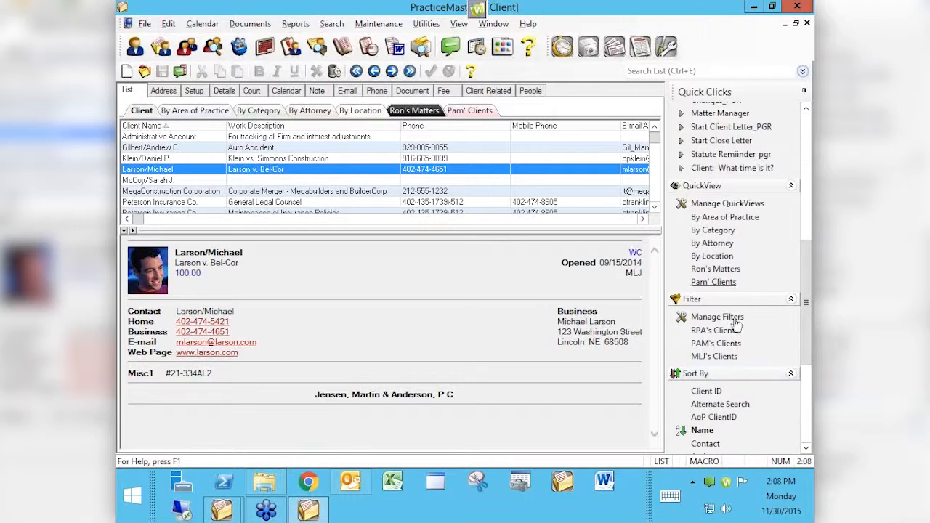
pyautogui.click(806, 413)
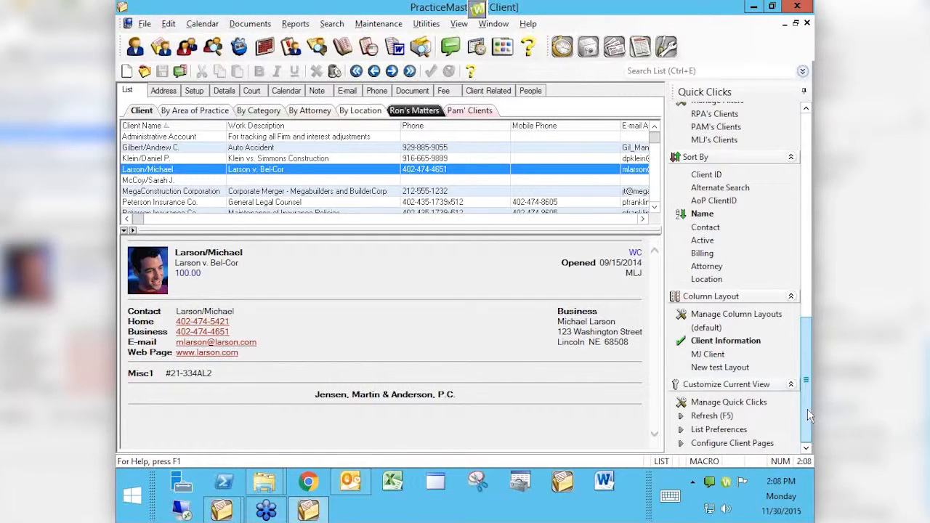
pyautogui.moveTo(808, 374); pyautogui.dragTo(803, 339)
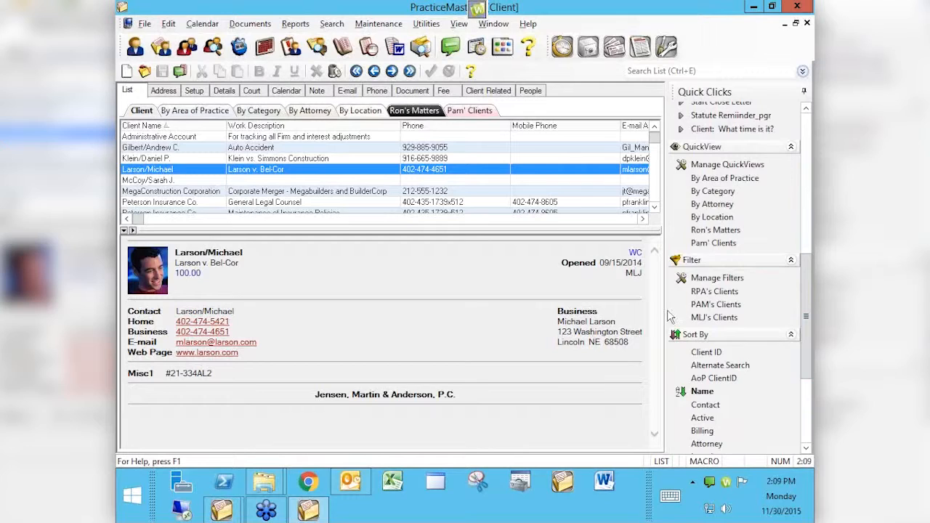
pyautogui.click(717, 281)
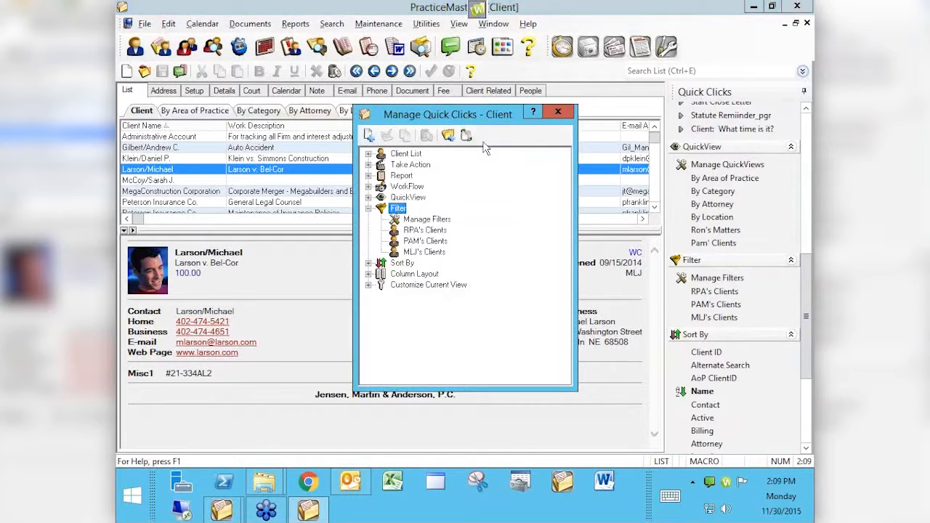
# - Create a new filter named for a colleague's clients and add its first condition row
pyautogui.click(369, 136)
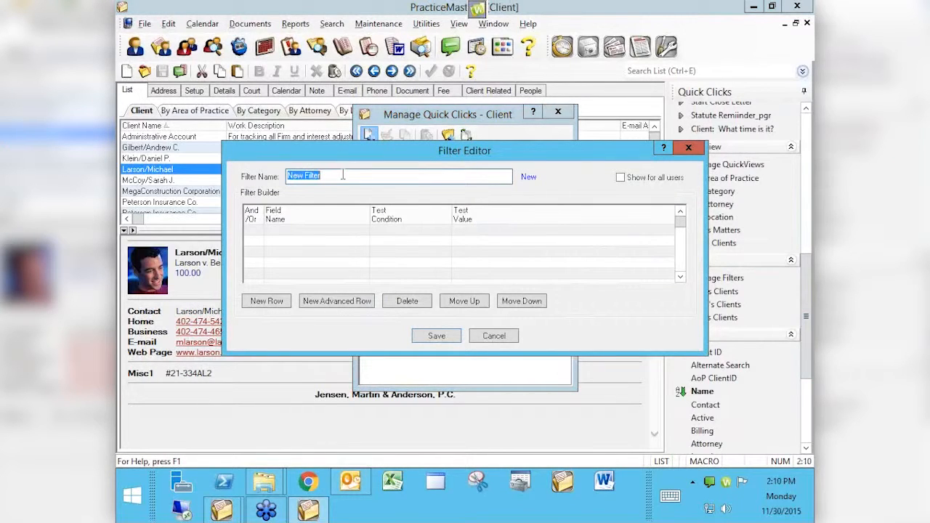
pyautogui.write("Kendra's Clients")
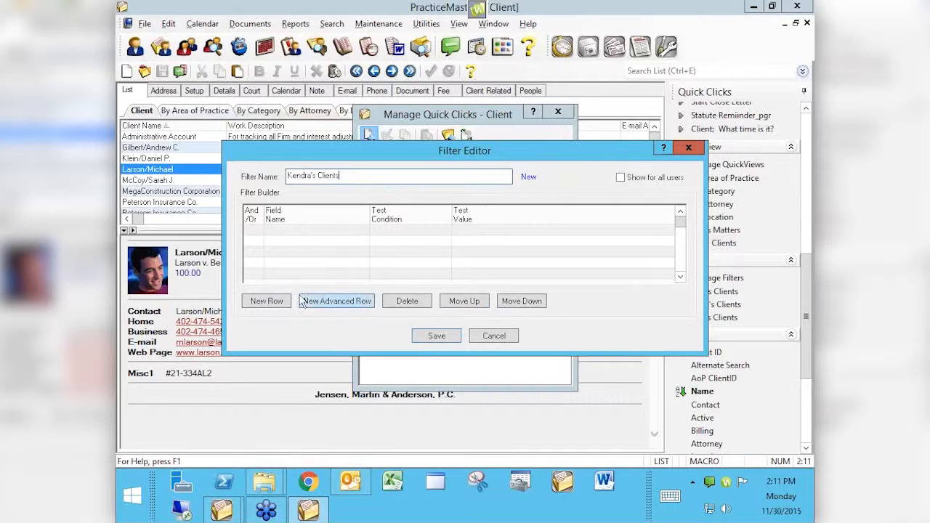
pyautogui.click(260, 303)
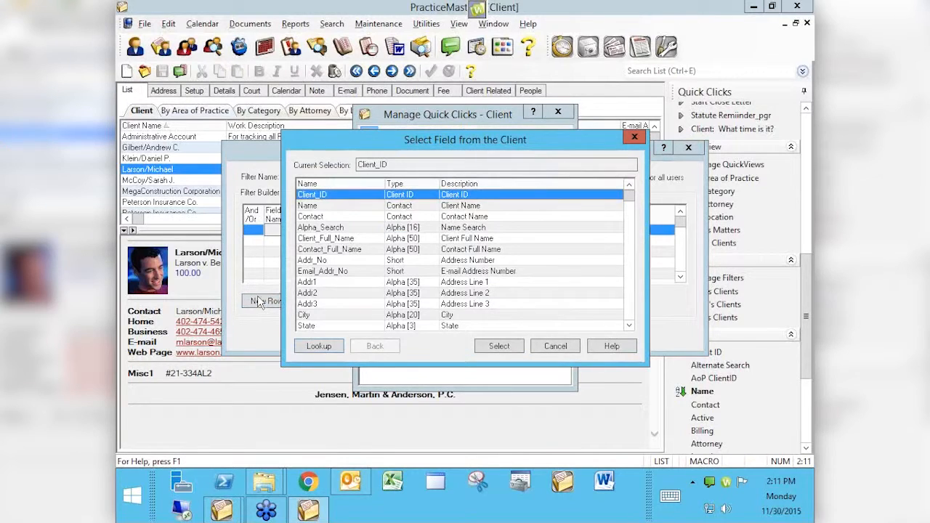
# - Set the first condition's field to Prim_Tkpr with test condition 'equal to'
pyautogui.click(635, 308)
pyautogui.click(635, 312)
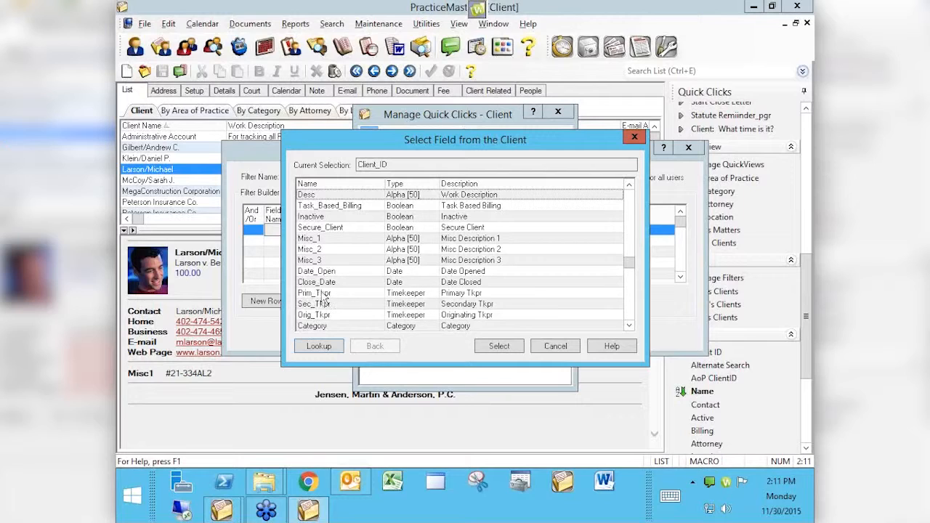
pyautogui.click(461, 295)
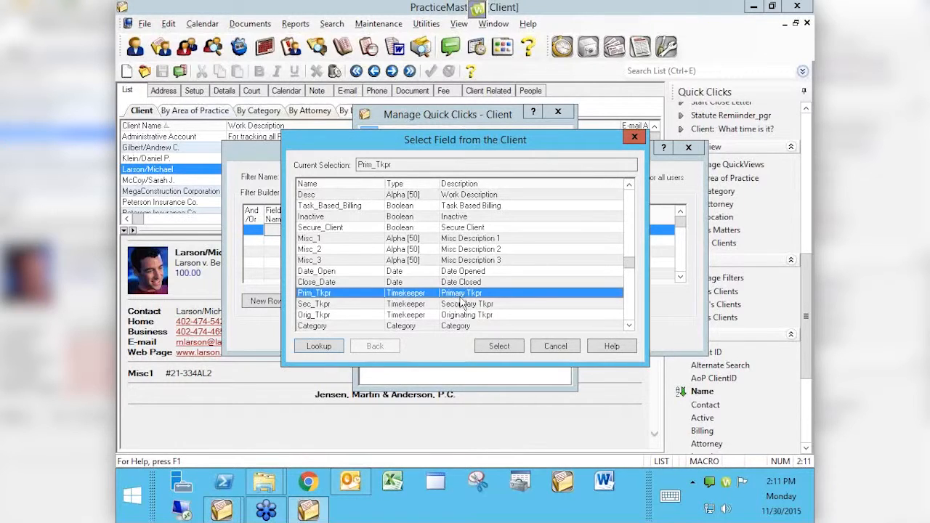
pyautogui.click(501, 347)
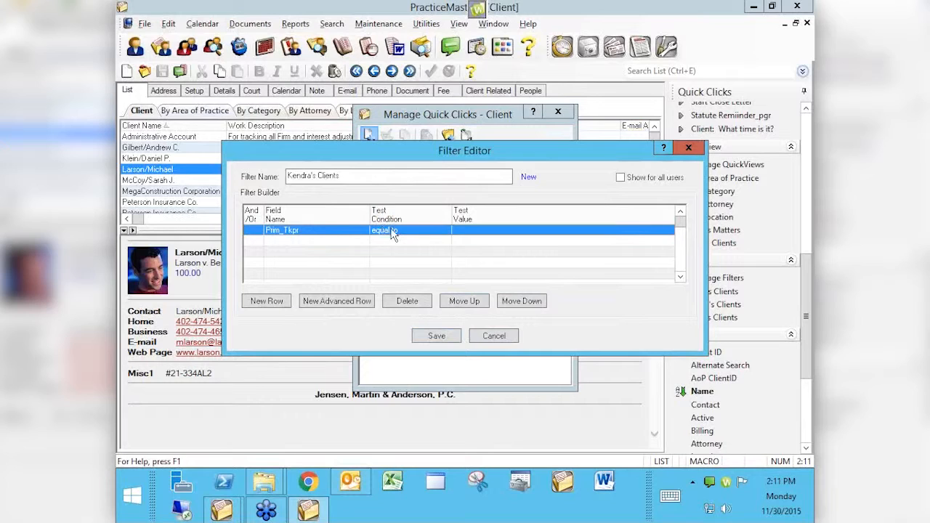
pyautogui.click(465, 232)
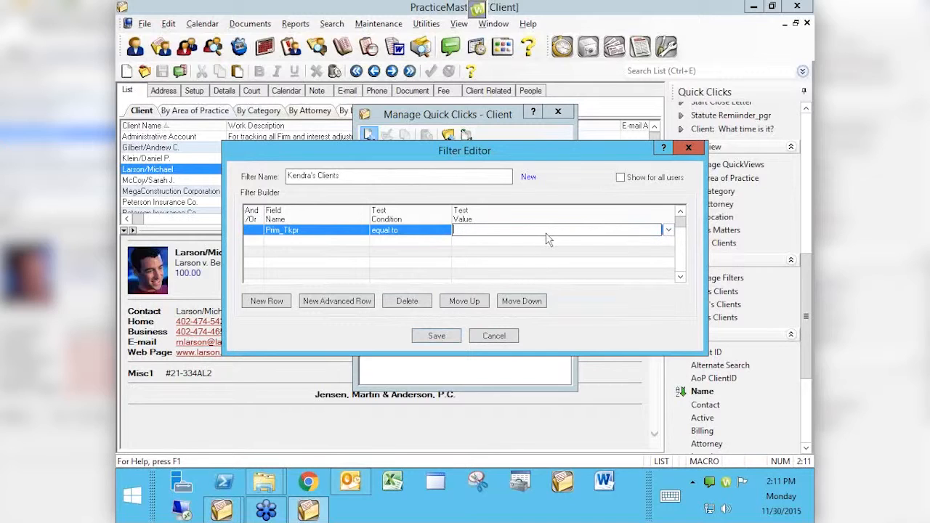
# - Pick timekeeper 5 from the Timekeeper Lookup as the condition's test value
pyautogui.click(669, 231)
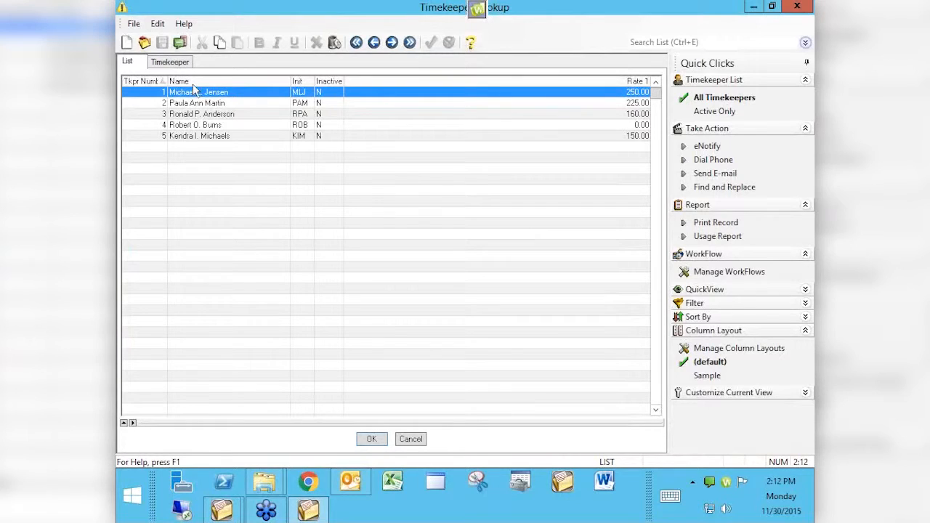
pyautogui.click(186, 138)
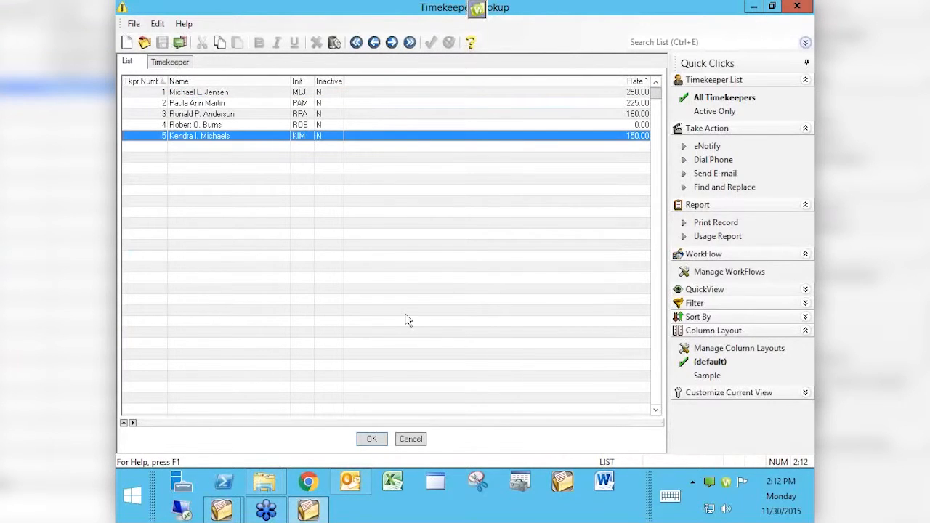
pyautogui.click(372, 439)
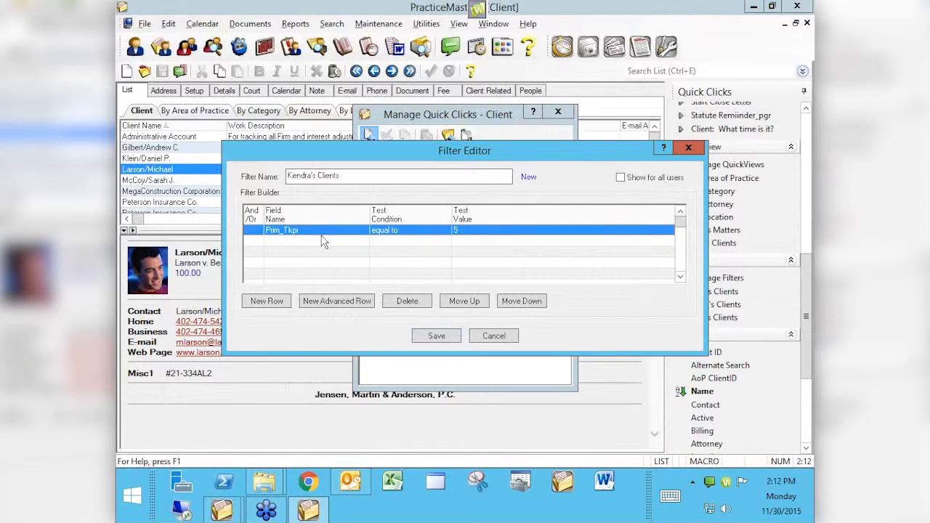
# - Save the new filter and close Manage Quick Clicks
pyautogui.click(432, 336)
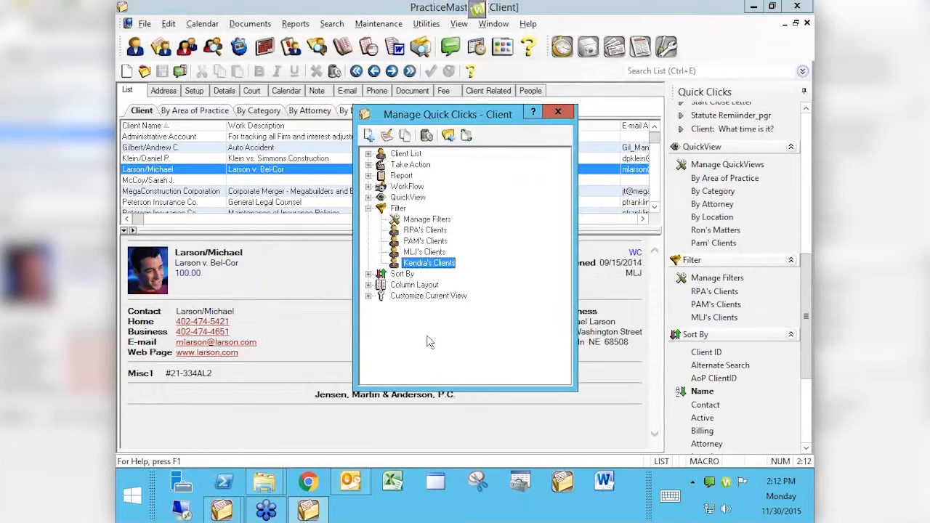
pyautogui.click(558, 111)
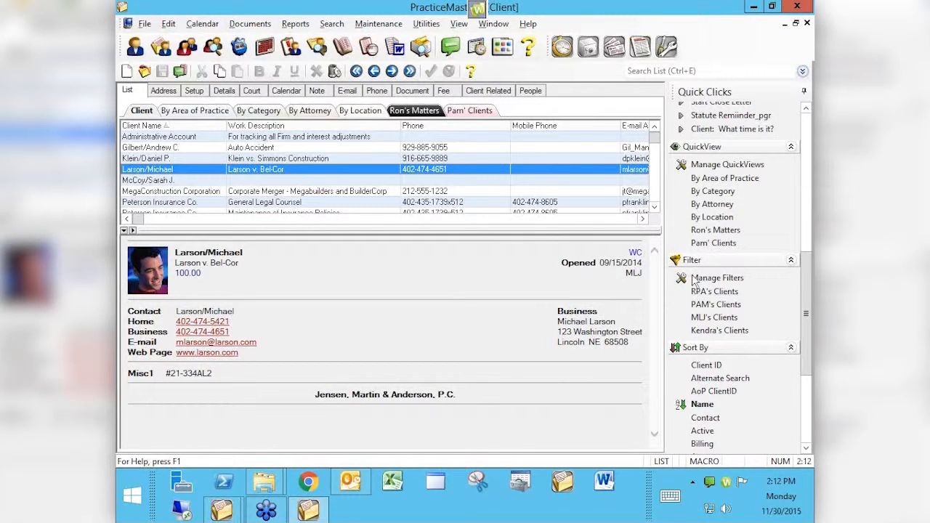
pyautogui.click(696, 333)
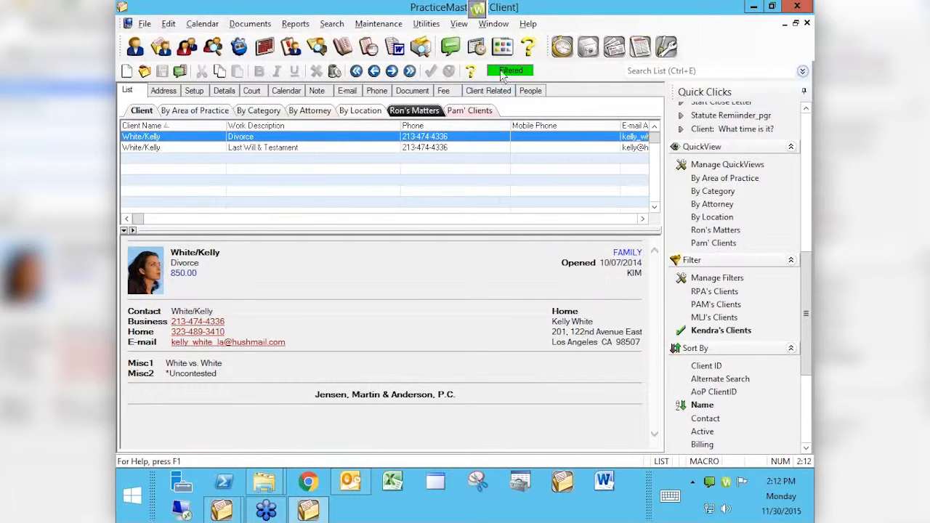
pyautogui.click(684, 334)
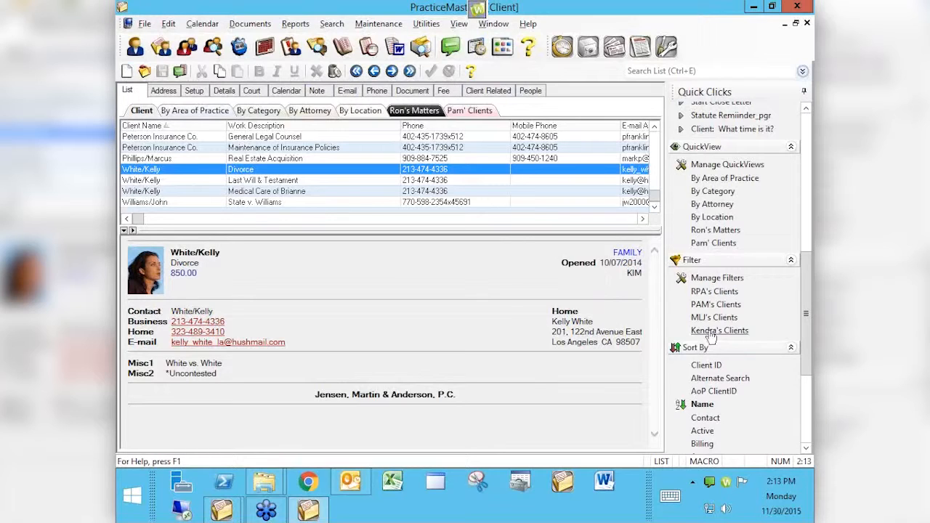
# - Reopen the timekeeper 5 client filter for editing and add a second 'and' condition row
pyautogui.click(716, 281)
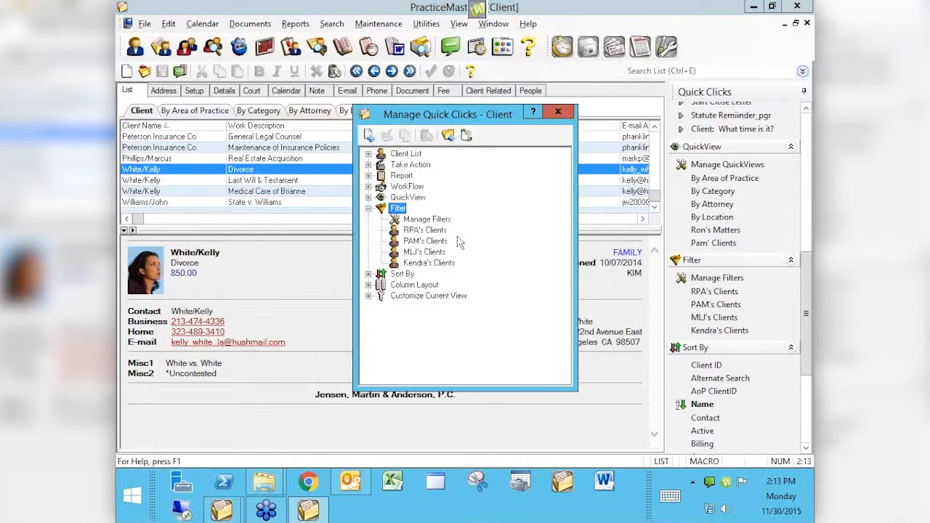
pyautogui.click(418, 263)
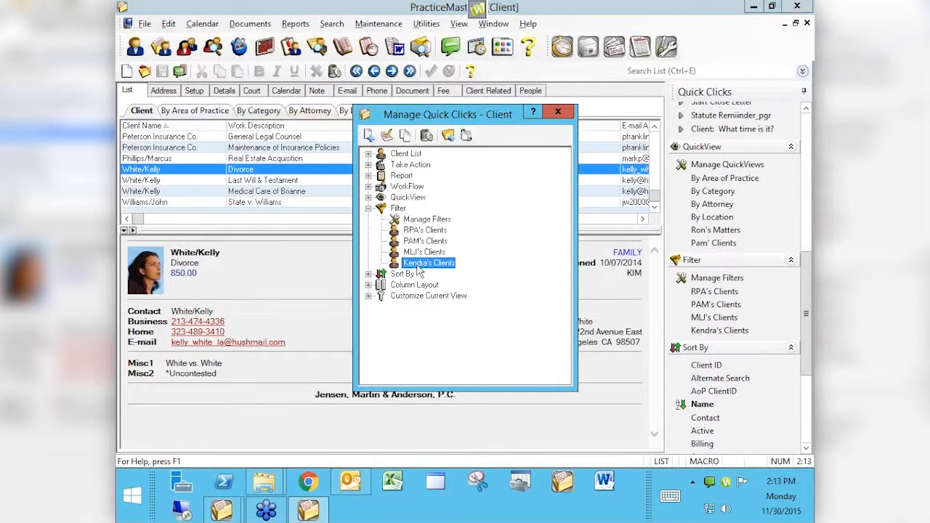
pyautogui.click(395, 136)
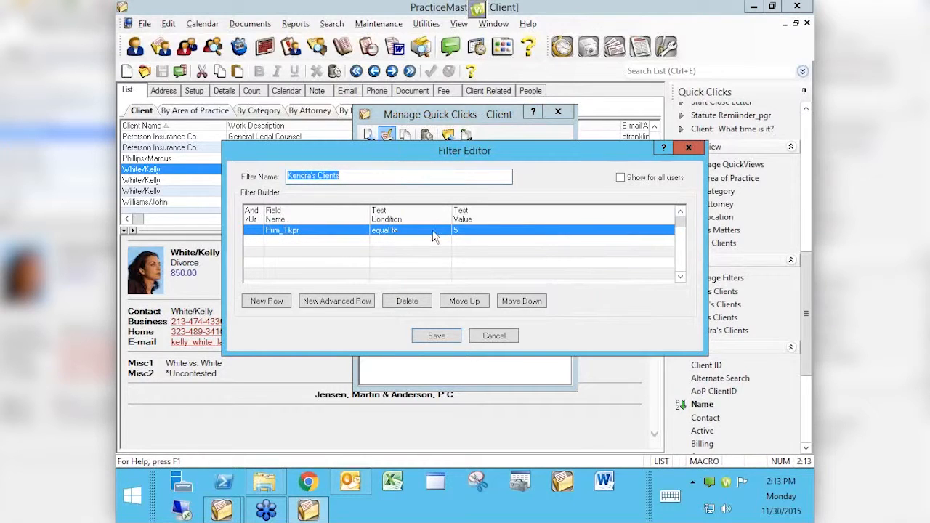
pyautogui.click(255, 248)
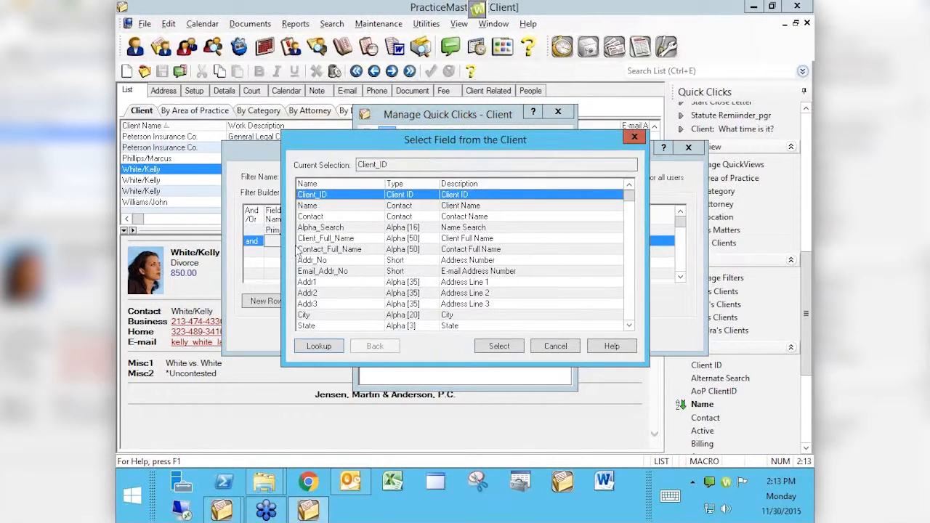
# - Set the second condition's field to Date_Open
pyautogui.click(631, 313)
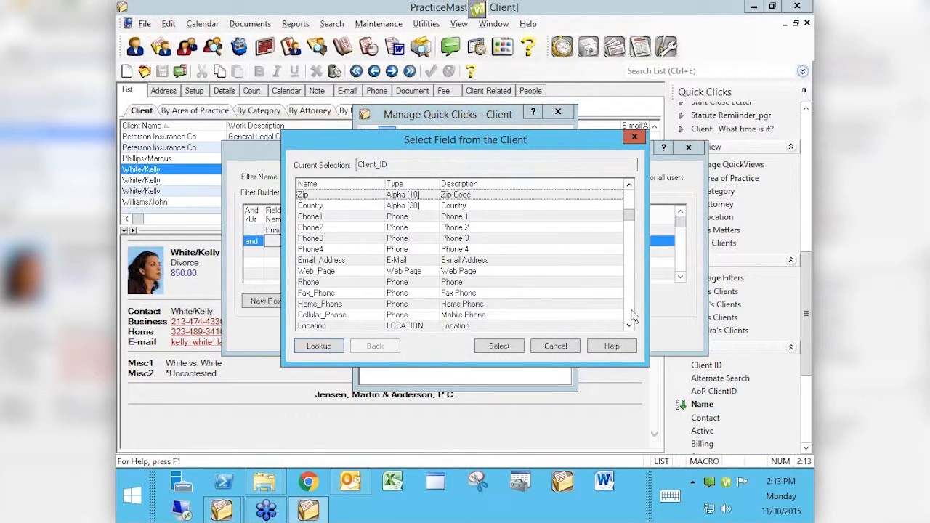
pyautogui.click(631, 314)
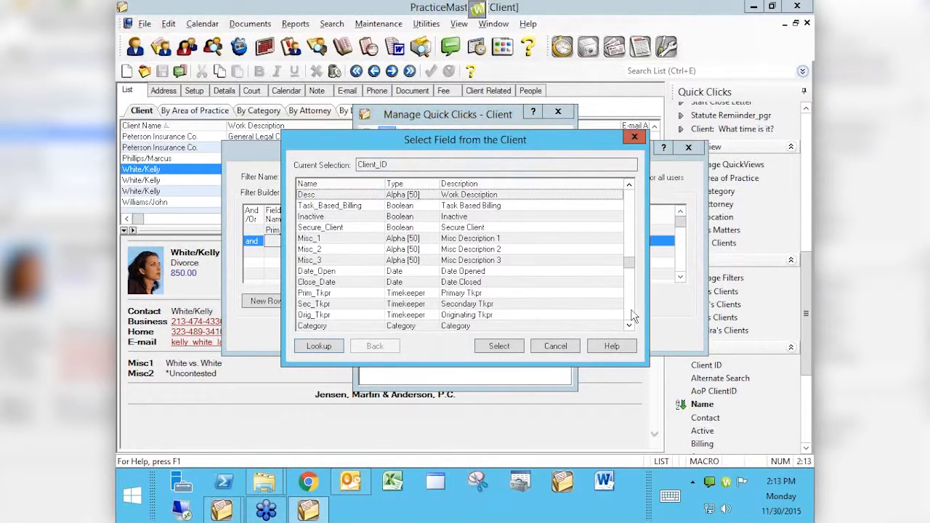
pyautogui.click(332, 272)
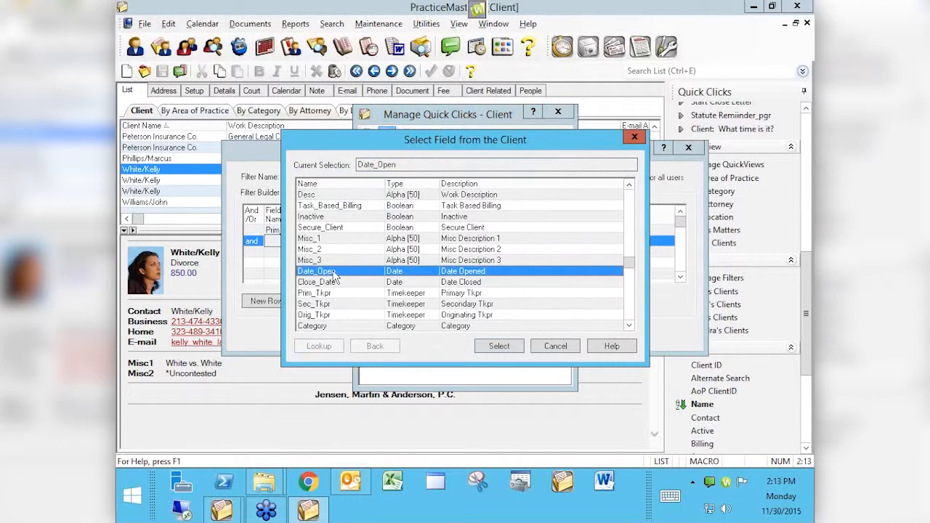
pyautogui.click(499, 346)
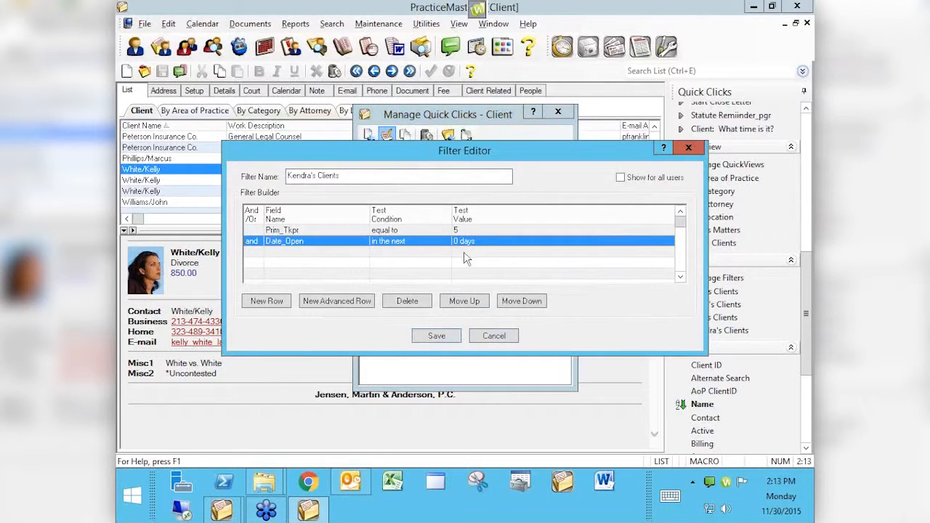
pyautogui.click(434, 244)
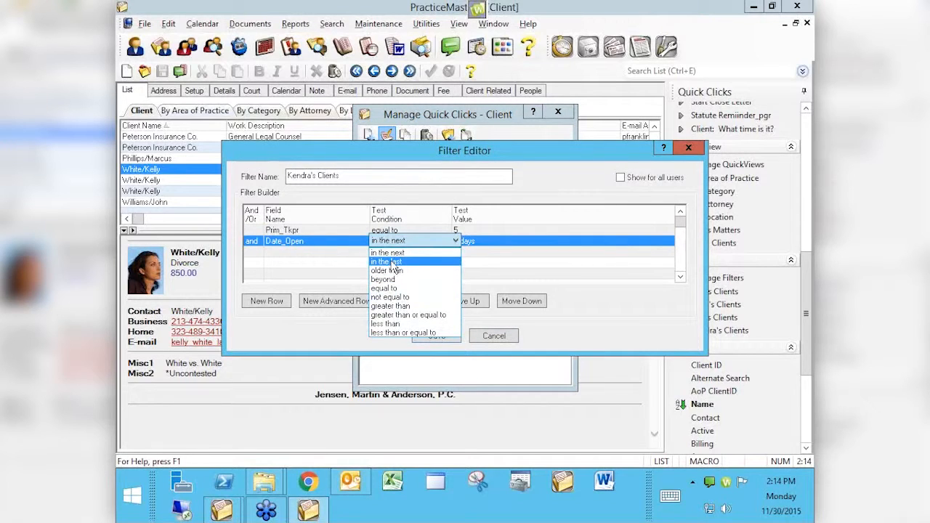
# - Make the Date_Open condition 'in the last' 30 days
pyautogui.click(399, 262)
pyautogui.click(463, 242)
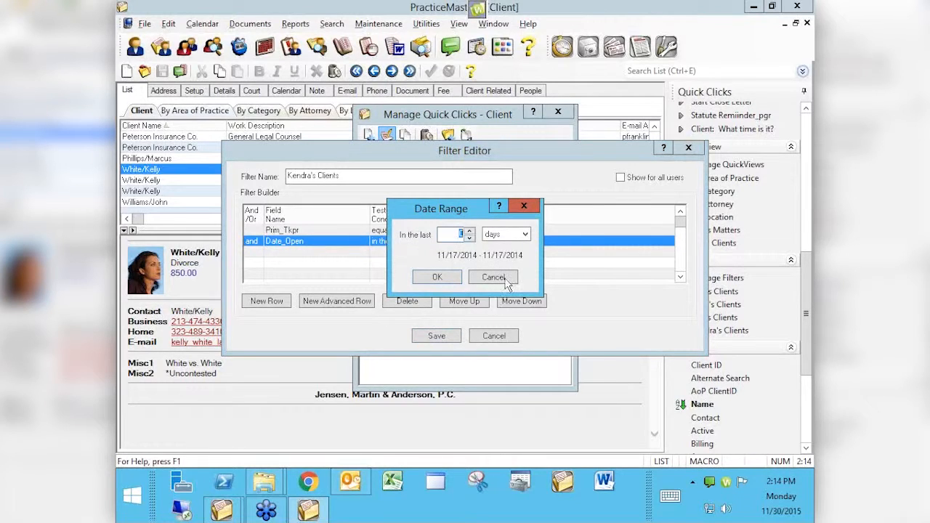
pyautogui.click(527, 237)
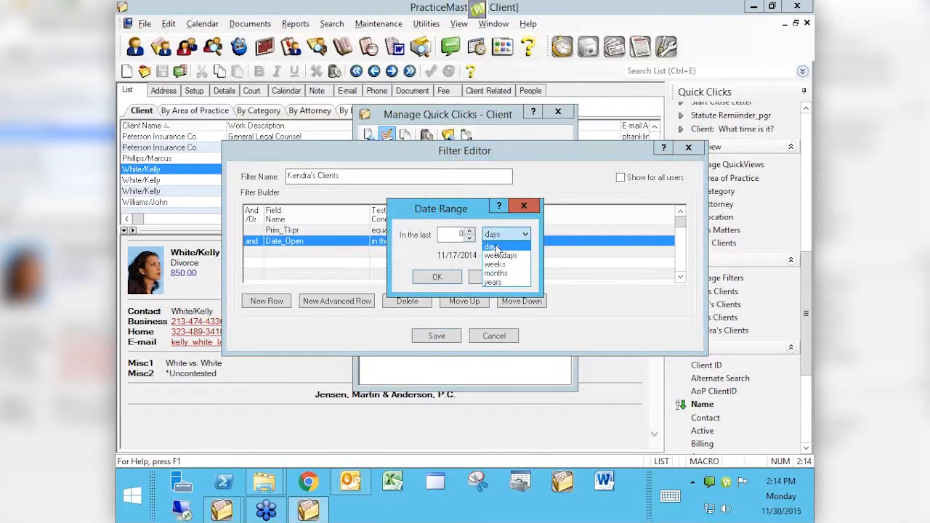
pyautogui.click(459, 234)
pyautogui.write('30')
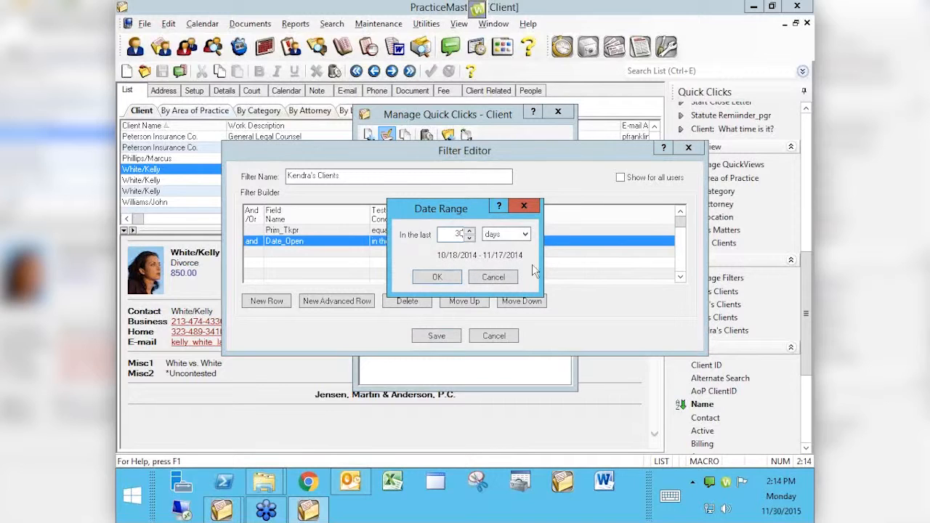
pyautogui.click(439, 279)
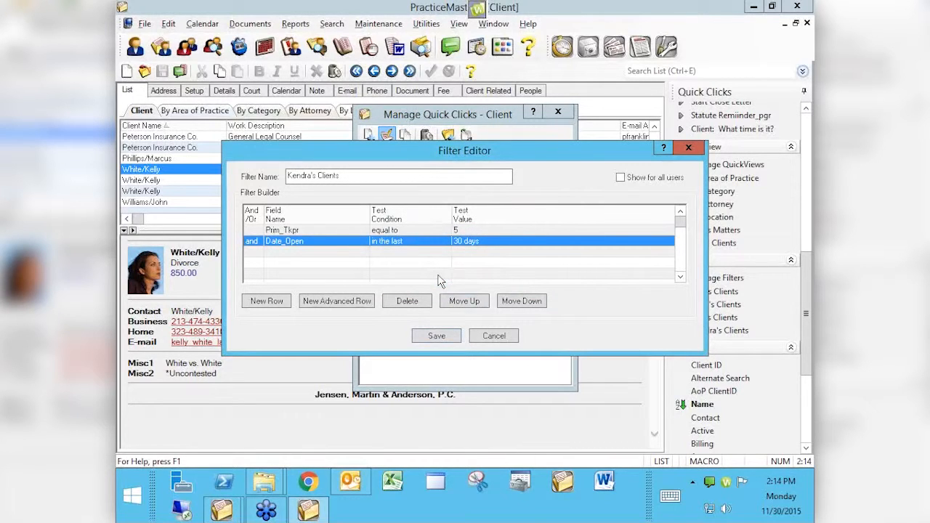
# - Save the updated timekeeper 5 filter and apply it to the client list
pyautogui.click(437, 336)
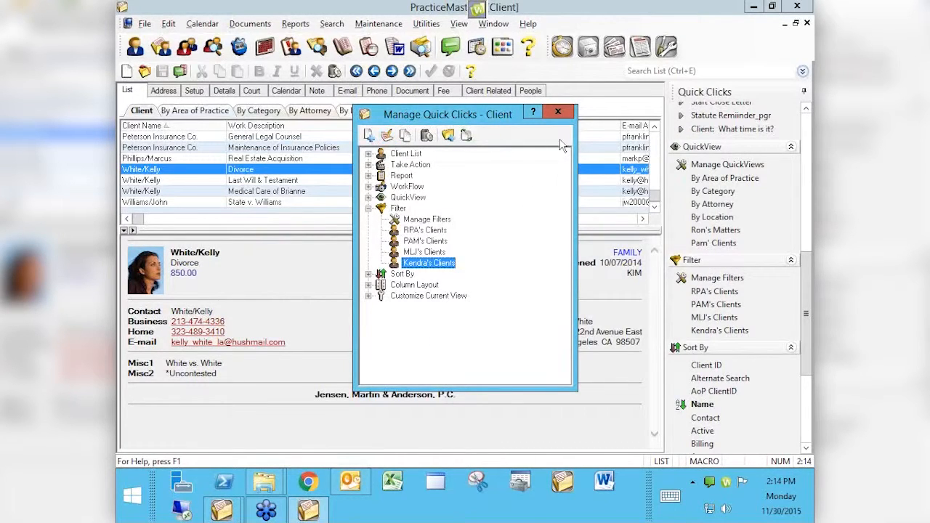
pyautogui.click(558, 112)
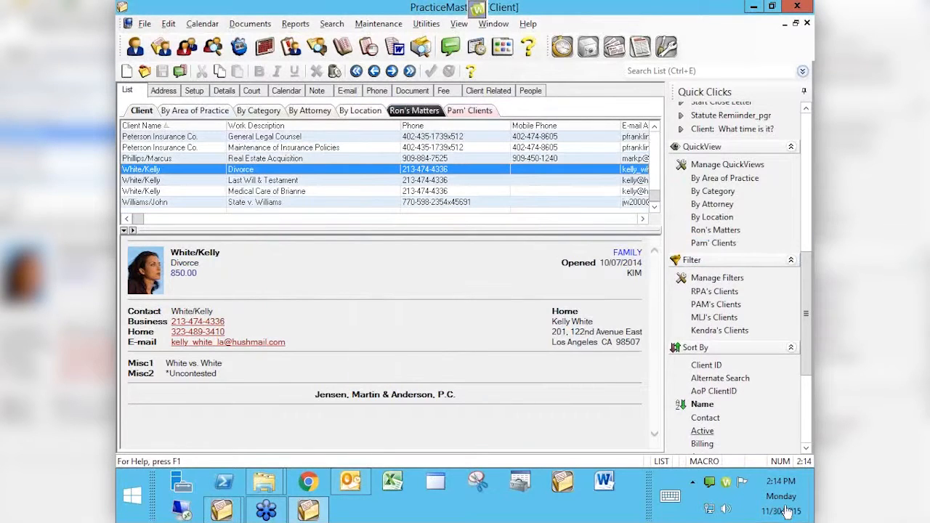
pyautogui.click(704, 331)
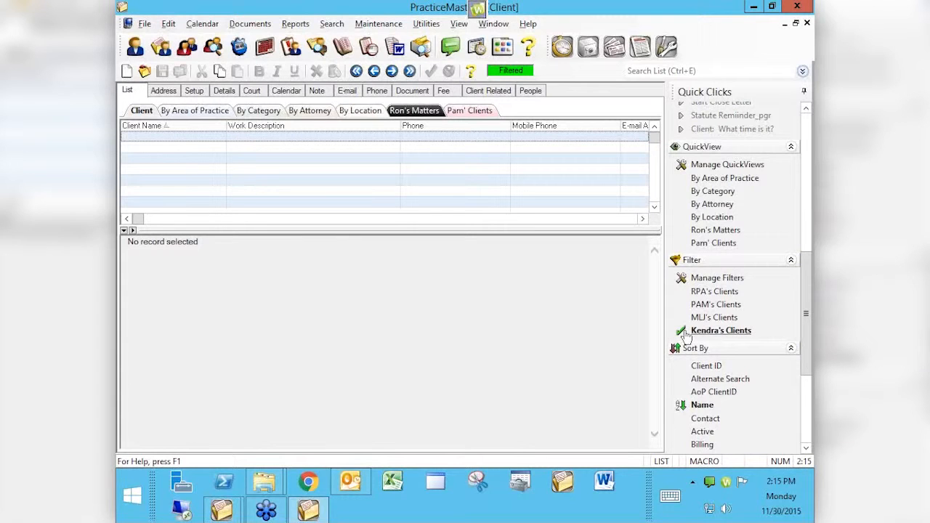
# - From Manage Quick Clicks, reopen the Prim_Tkpr = 5 clients filter and delete its Date_Open condition
pyautogui.click(708, 282)
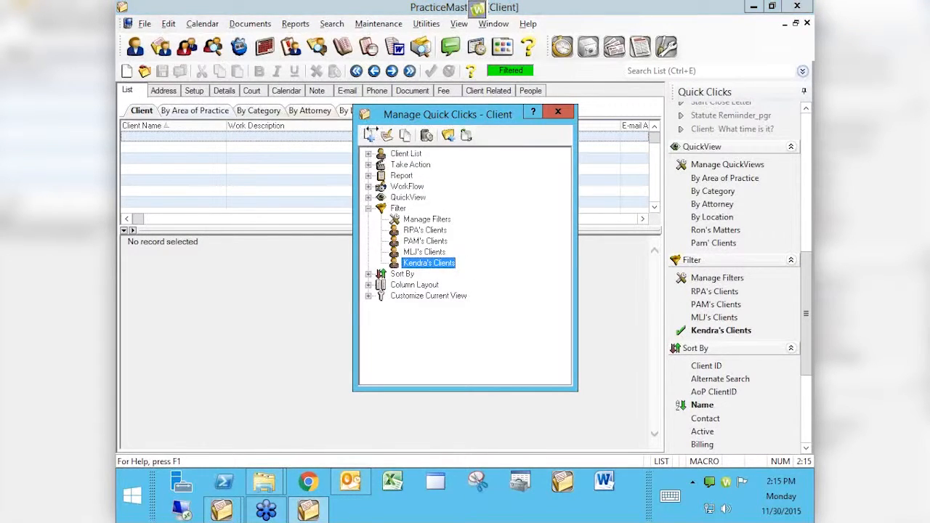
pyautogui.click(387, 135)
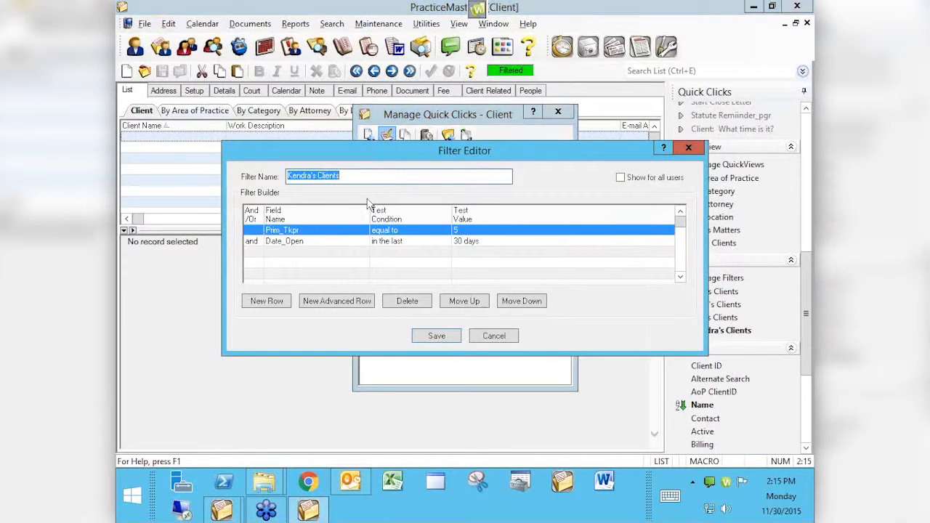
pyautogui.doubleClick(278, 242)
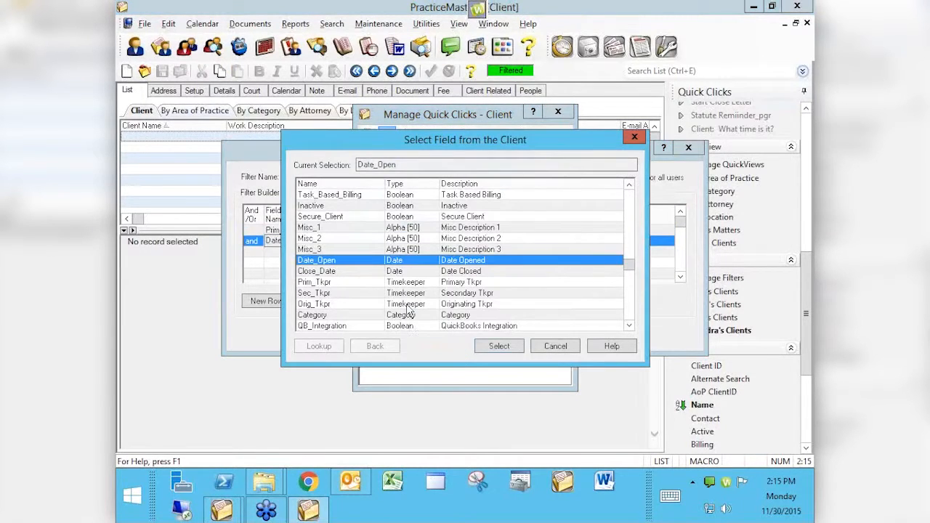
pyautogui.click(519, 345)
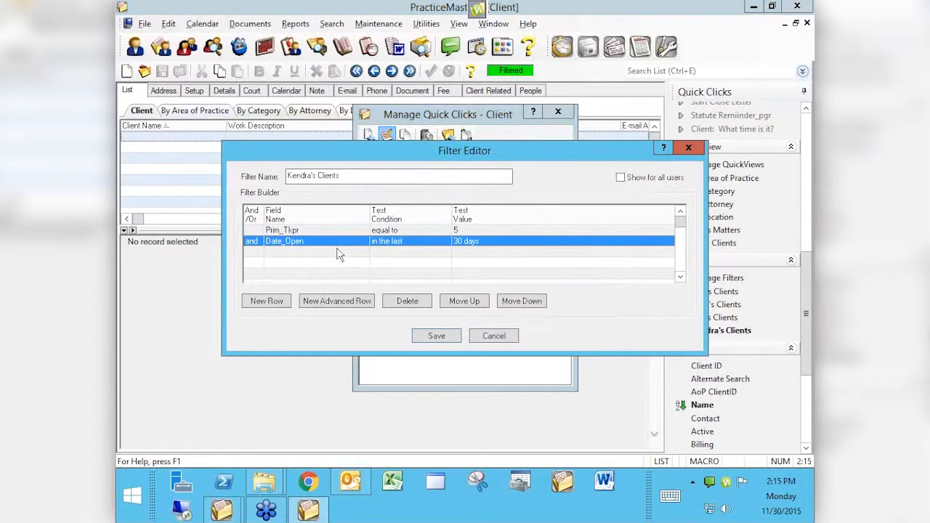
pyautogui.click(407, 301)
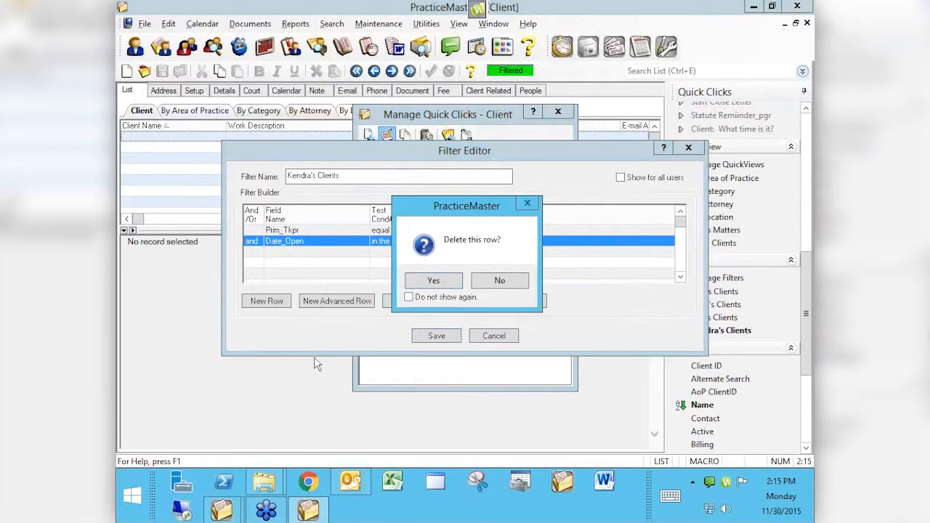
pyautogui.click(422, 284)
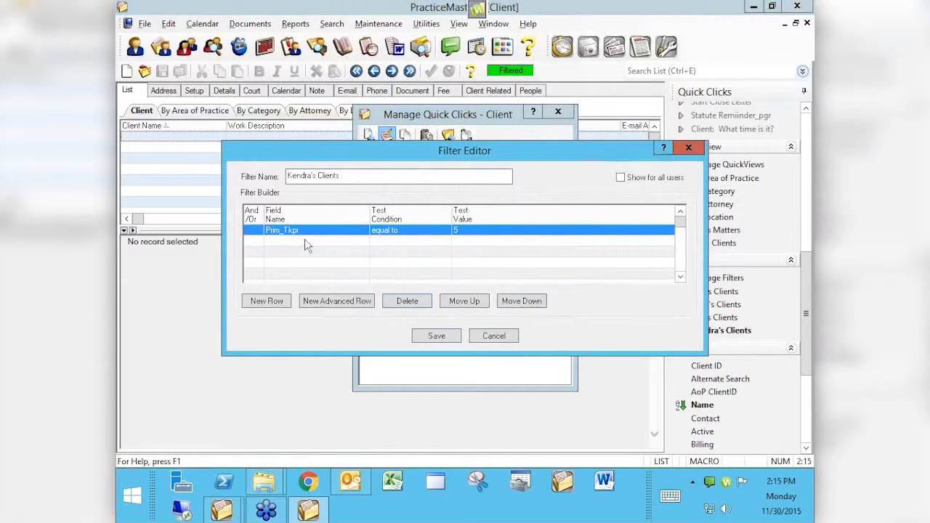
# - Add a new 'and' condition row and browse the Client field list
pyautogui.click(256, 301)
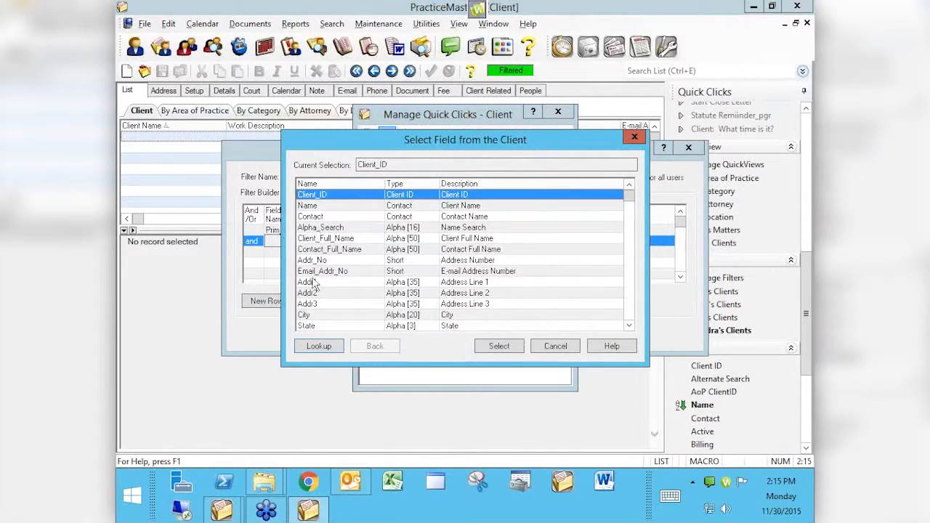
pyautogui.scroll(-3, 320, 294)
pyautogui.scroll(-1, 320, 294)
pyautogui.scroll(-10, 347, 287)
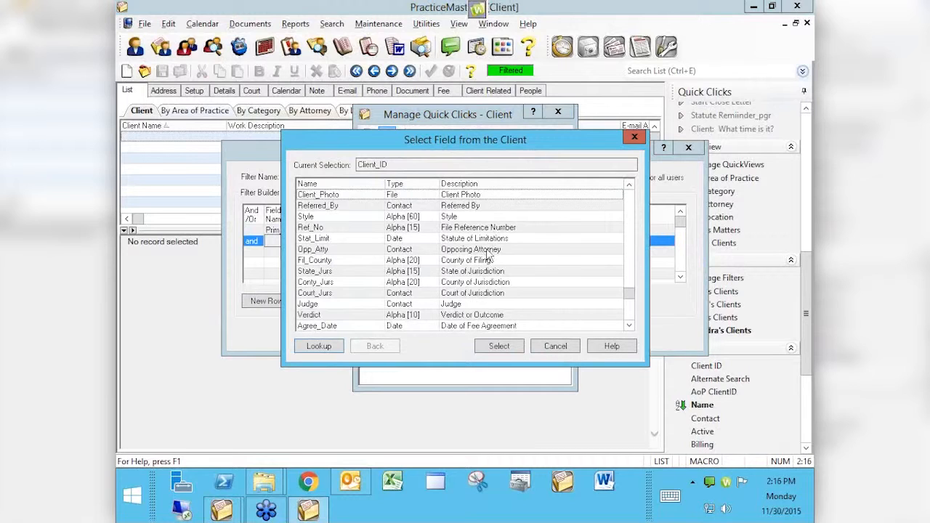
pyautogui.scroll(-2, 316, 276)
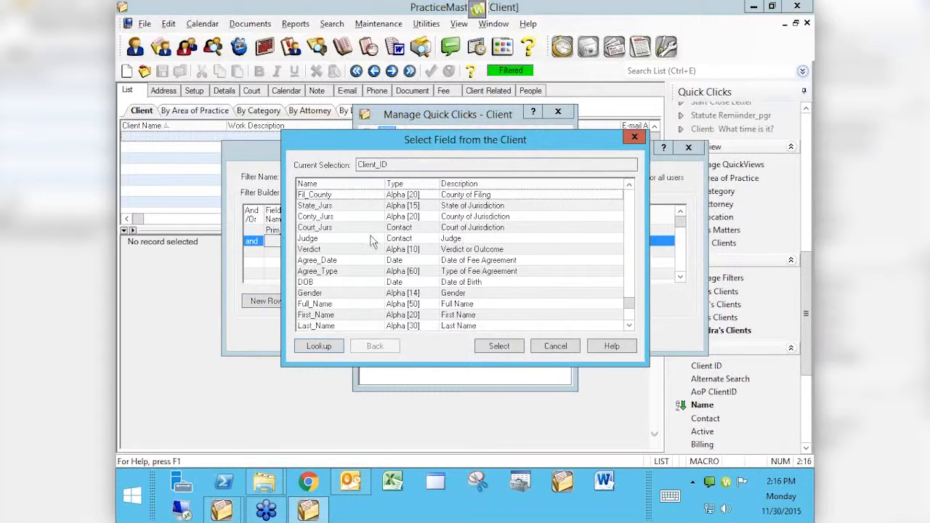
pyautogui.scroll(-2, 371, 272)
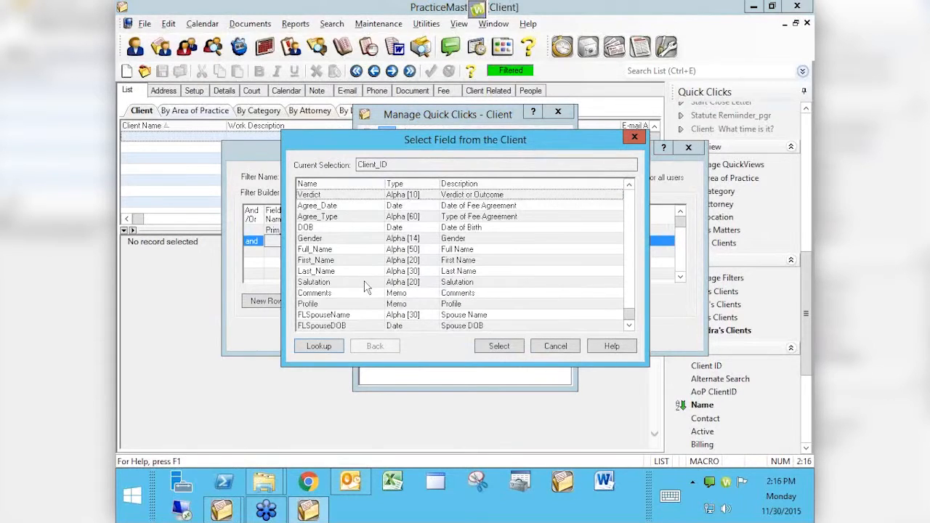
pyautogui.scroll(10, 325, 291)
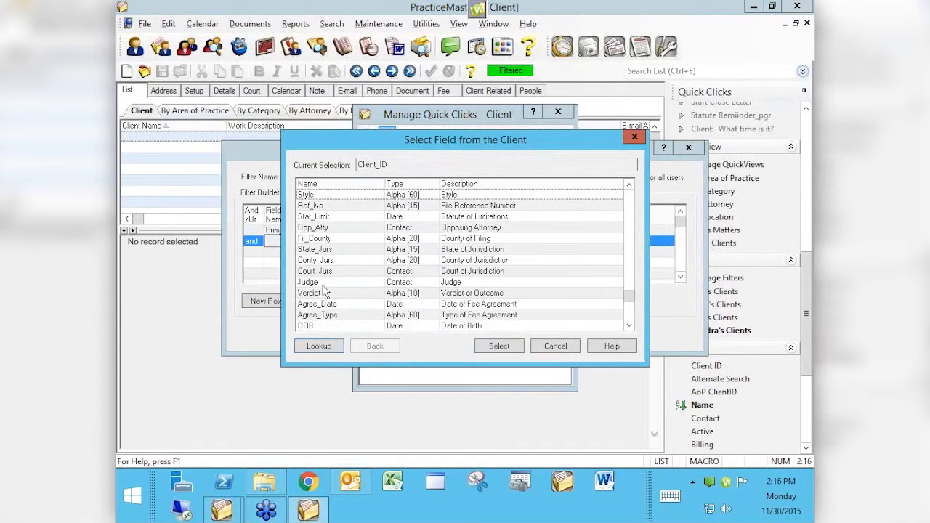
pyautogui.scroll(5, 325, 291)
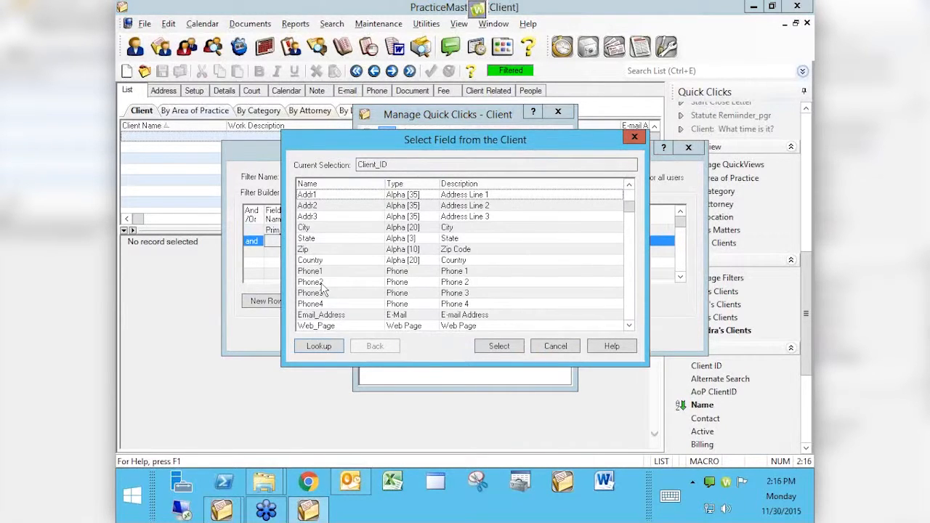
# - Cancel the field choice, save the filter with only Prim_Tkpr = 5, and close Quick Clicks
pyautogui.click(558, 347)
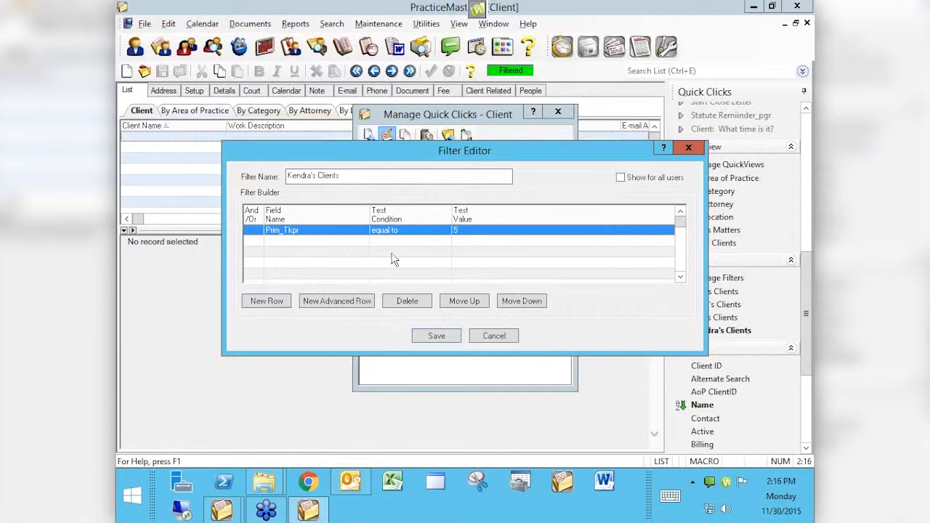
pyautogui.click(437, 337)
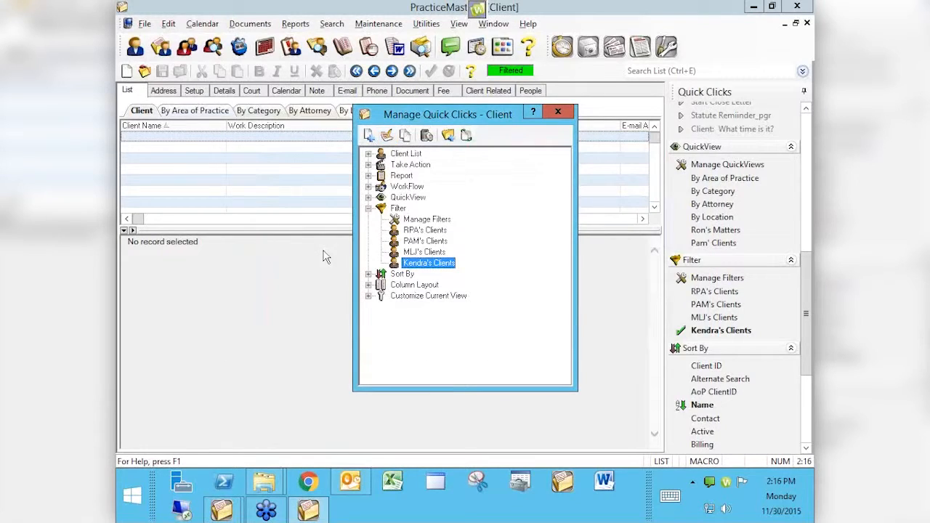
pyautogui.click(558, 113)
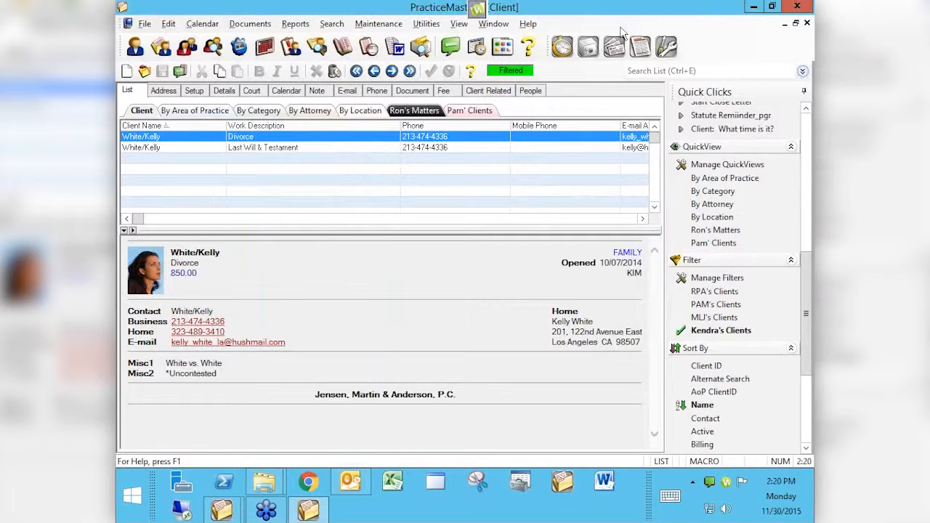
# - Turn off the timekeeper filter and view the medical care and criminal law matters' details
pyautogui.click(681, 333)
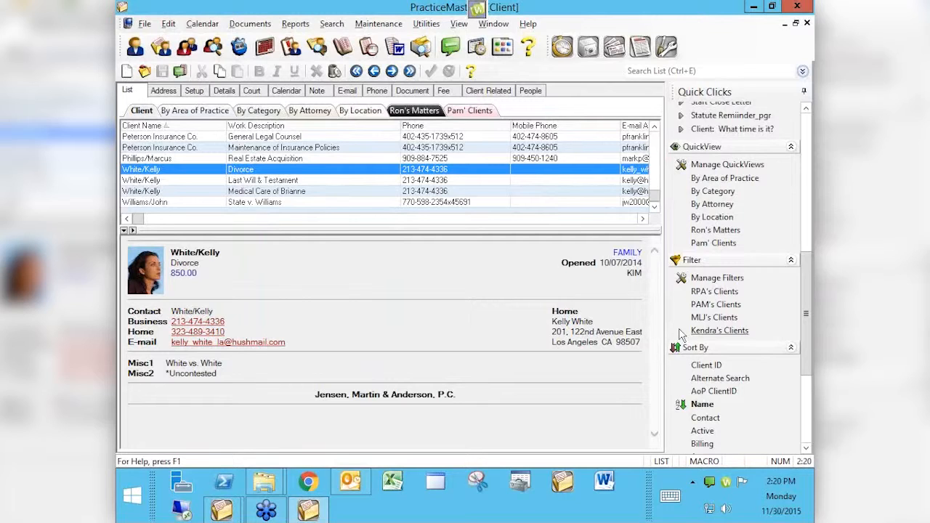
pyautogui.click(306, 191)
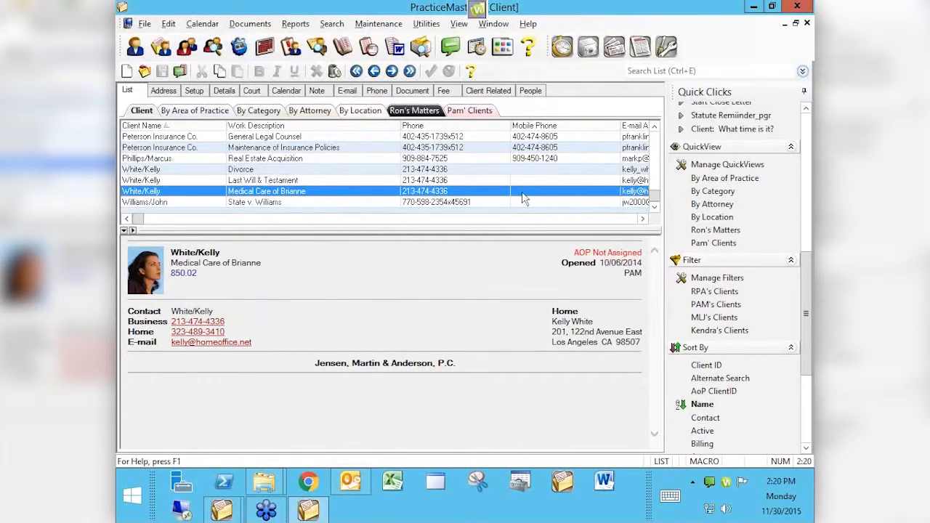
pyautogui.hotkey('shift', 'F10')
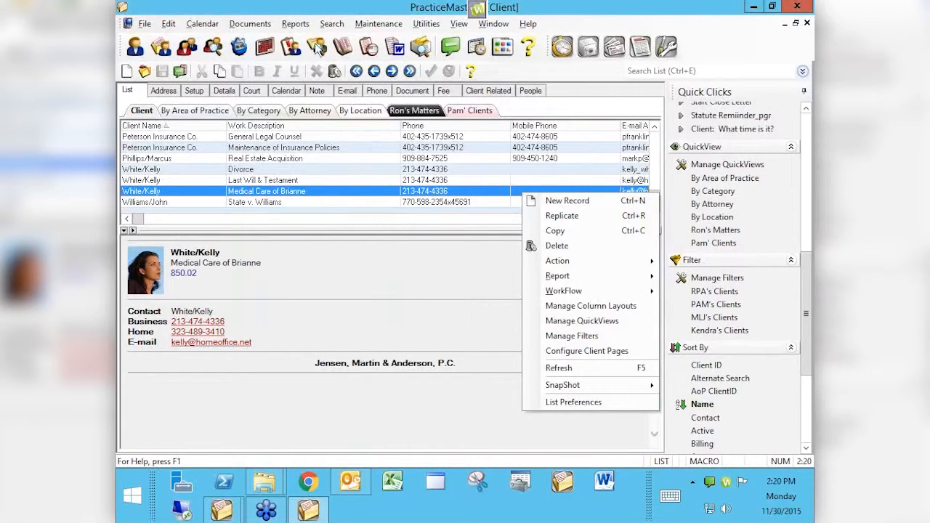
pyautogui.click(367, 203)
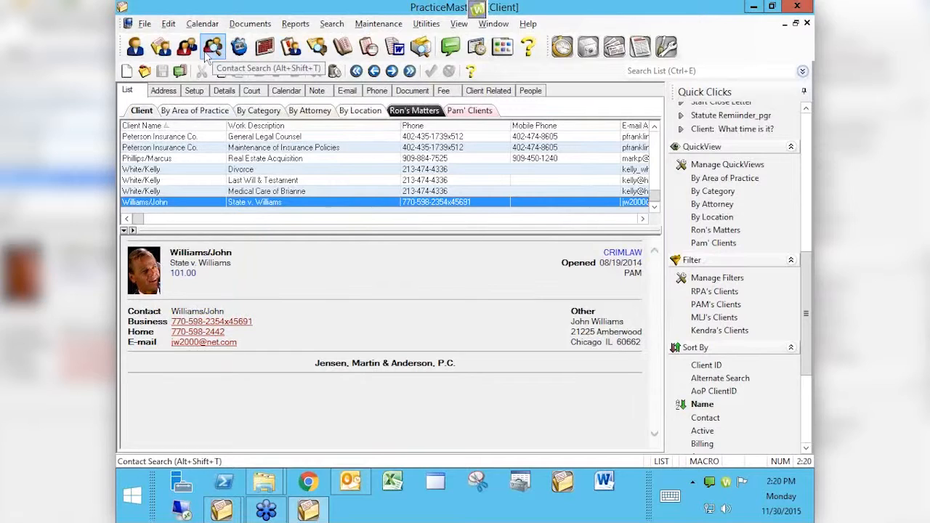
# - Run a conflict of interest search across all files for the client's full name
pyautogui.click(313, 50)
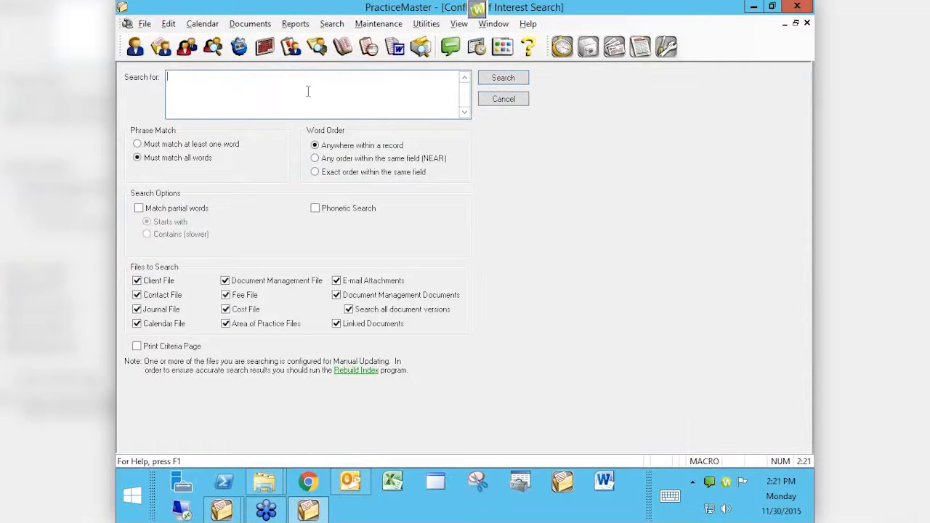
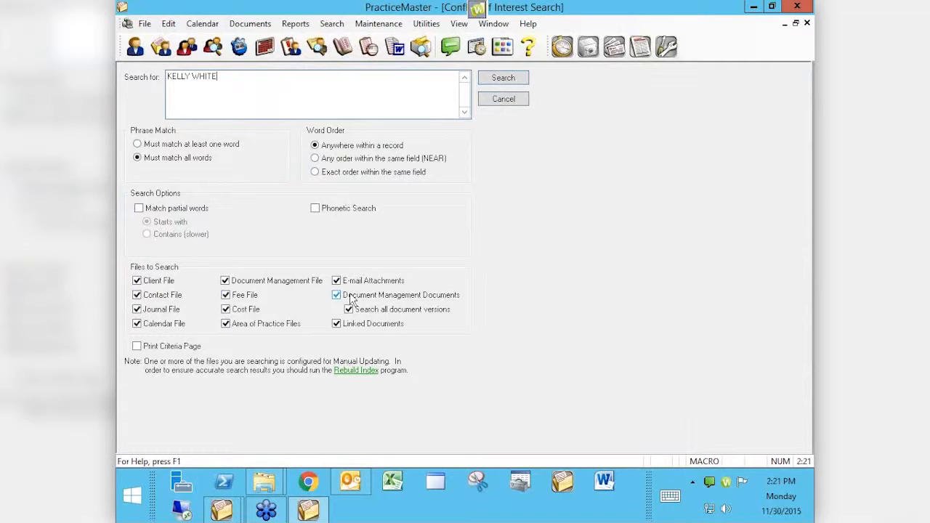
pyautogui.click(498, 79)
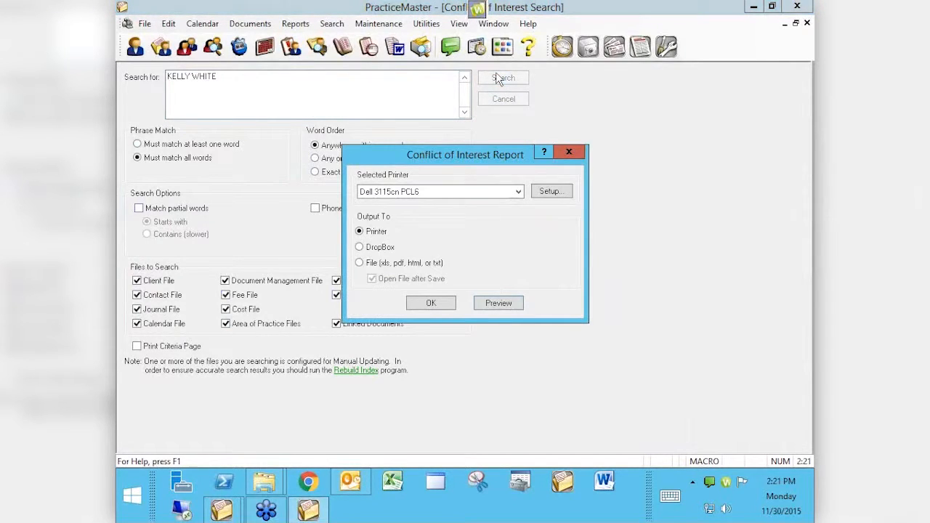
pyautogui.click(499, 307)
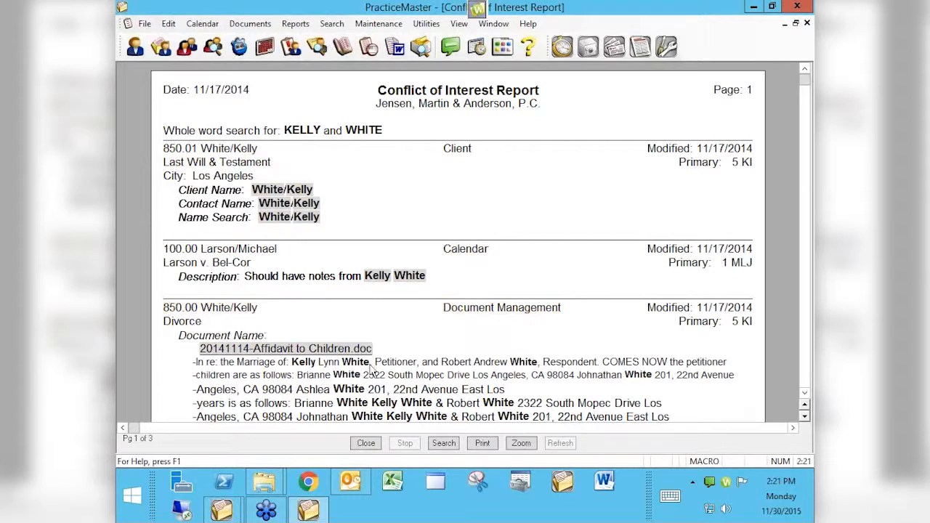
pyautogui.scroll(-1, 510, 349)
pyautogui.scroll(-5, 510, 349)
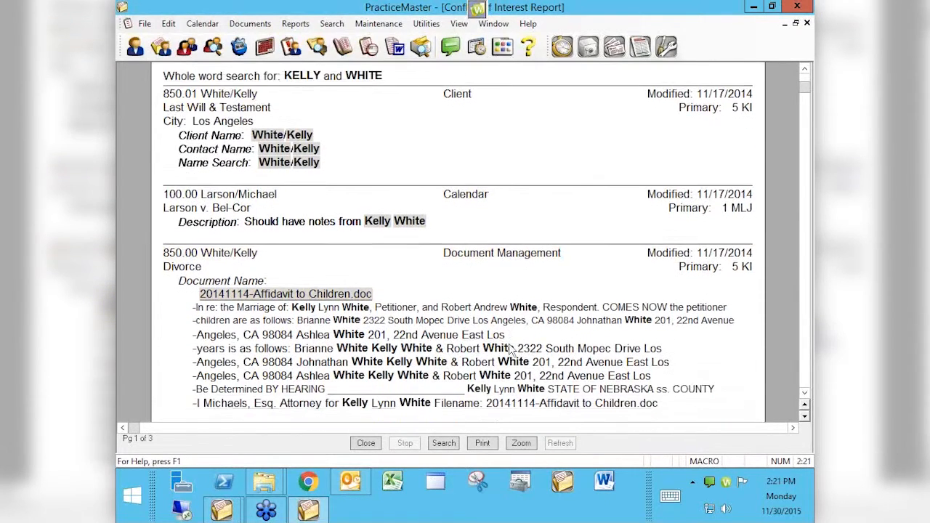
pyautogui.scroll(-7, 510, 349)
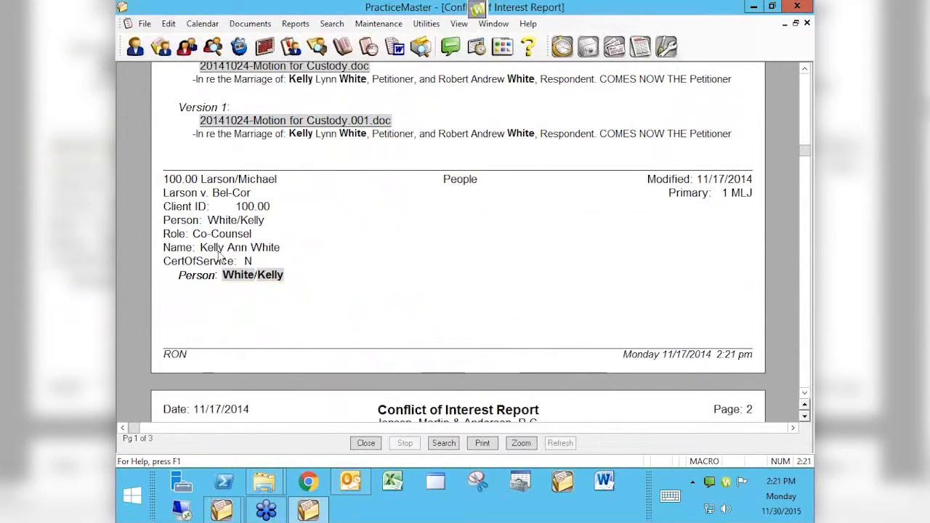
pyautogui.scroll(-6, 247, 280)
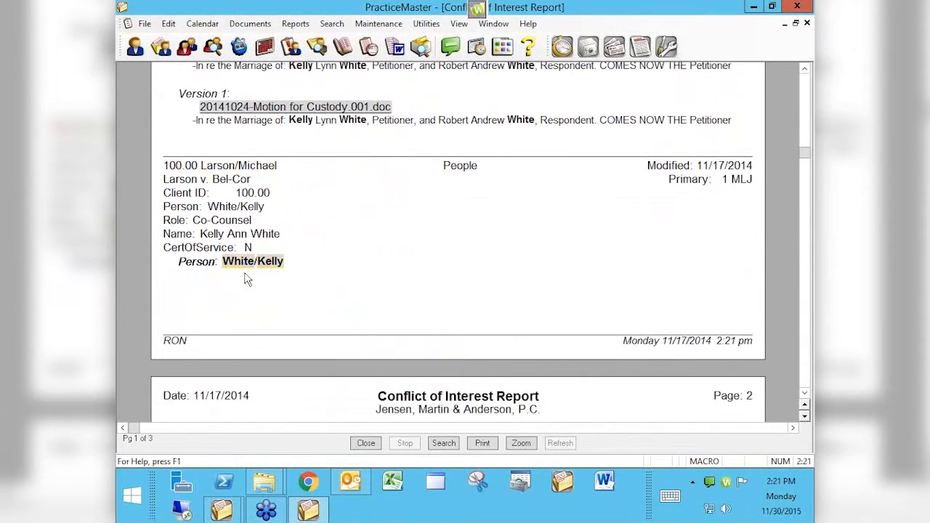
pyautogui.scroll(-2, 247, 280)
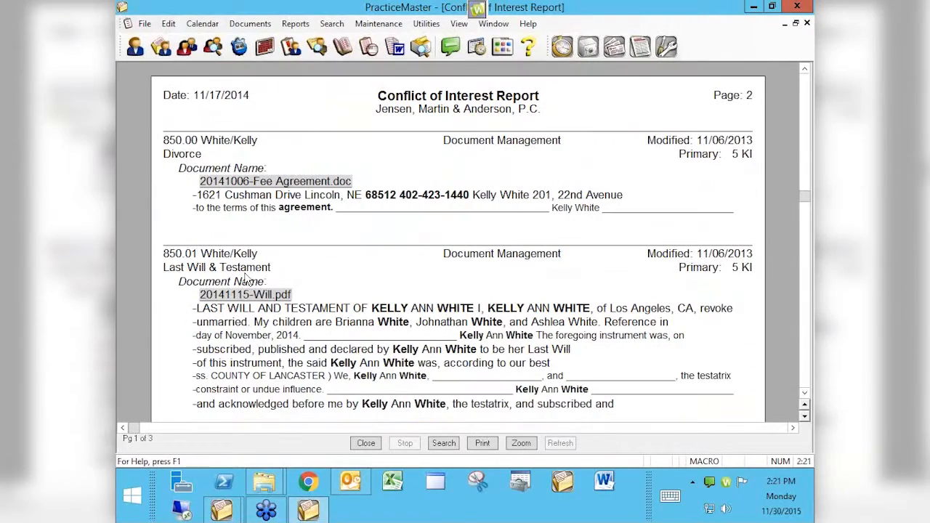
pyautogui.scroll(-6, 247, 280)
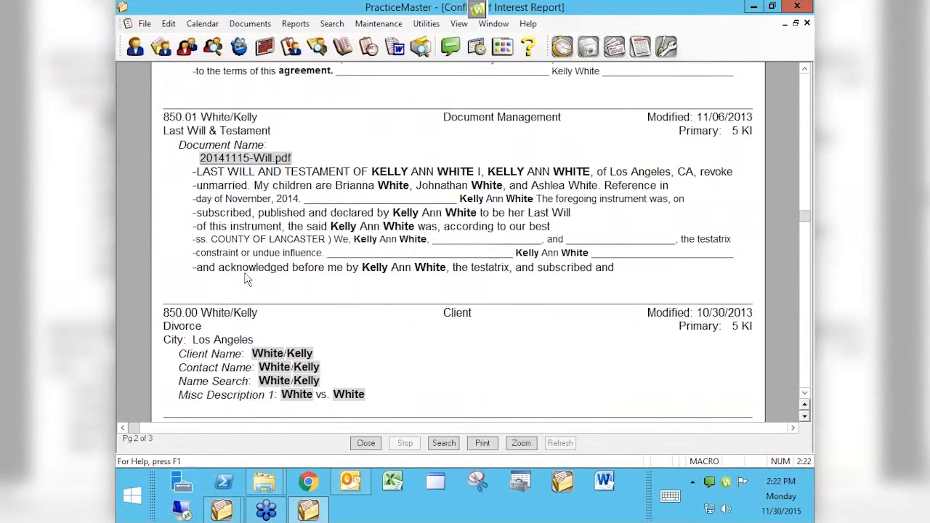
pyautogui.scroll(-7, 248, 280)
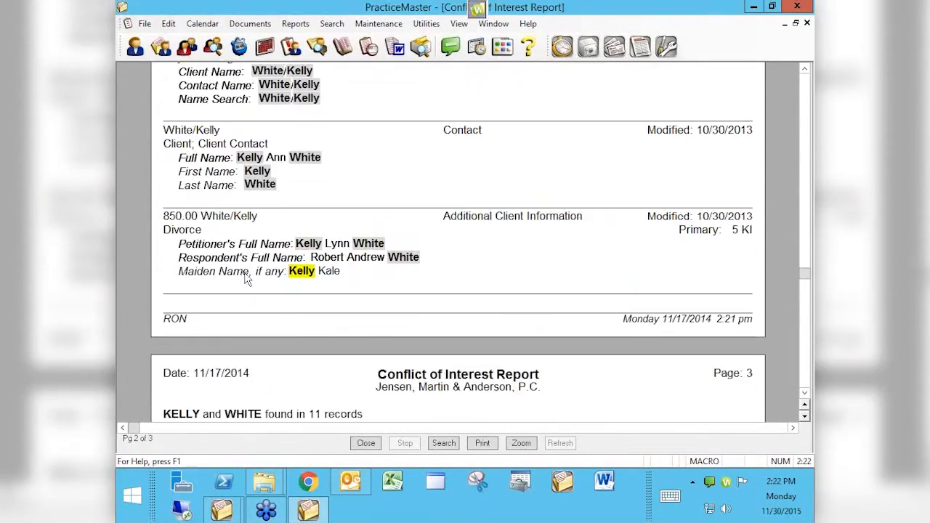
pyautogui.scroll(8, 247, 280)
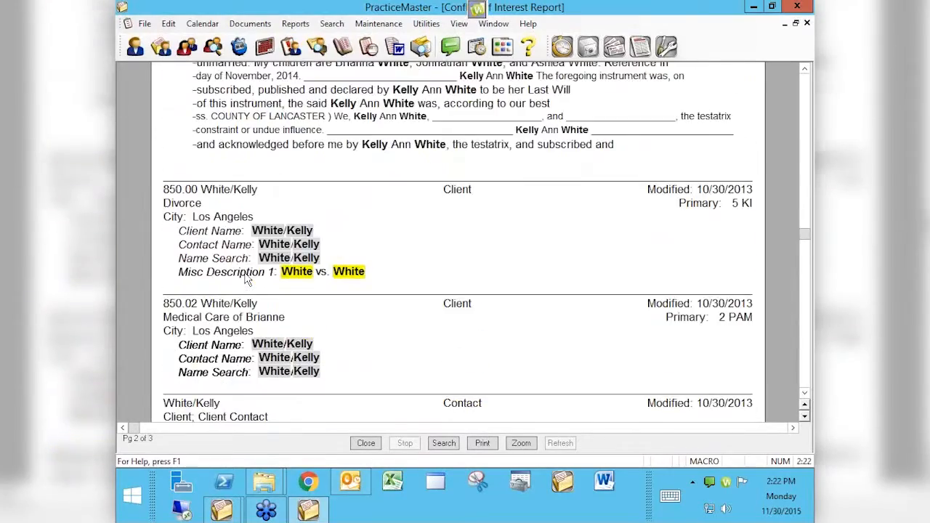
pyautogui.scroll(8, 247, 280)
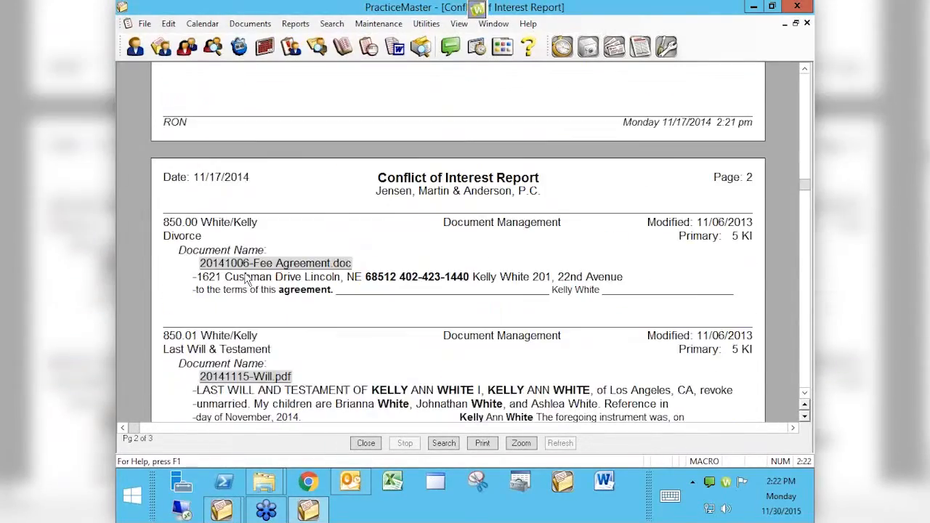
pyautogui.scroll(8, 247, 280)
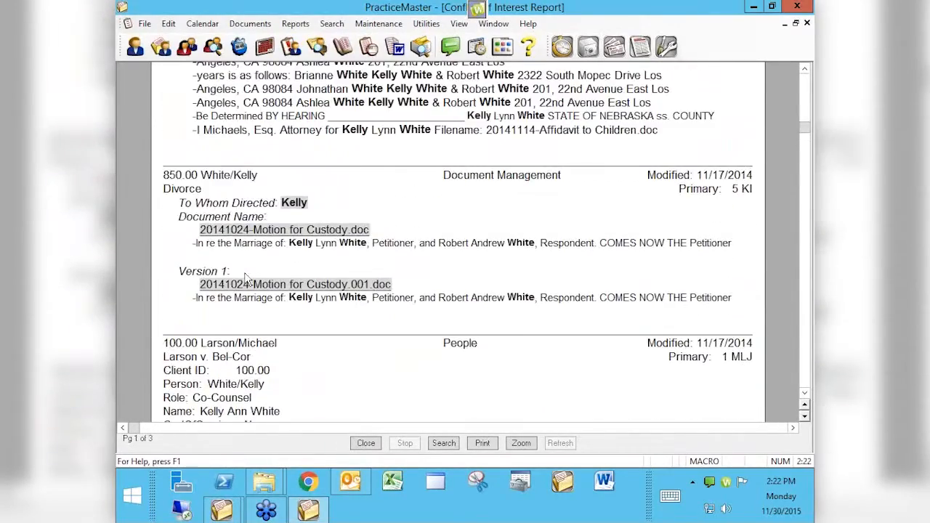
pyautogui.scroll(6, 247, 280)
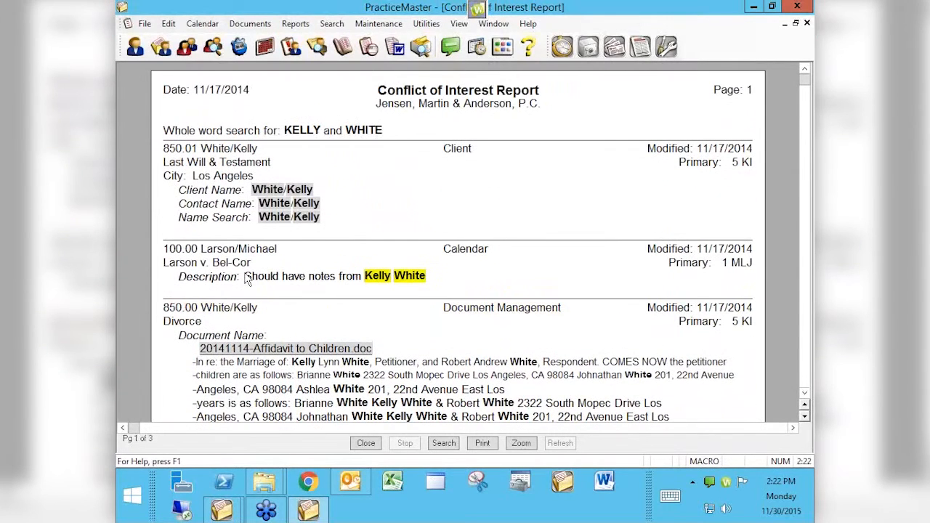
# - Open and close the client records behind the name matches, then drill into a calendar match
pyautogui.doubleClick(302, 191)
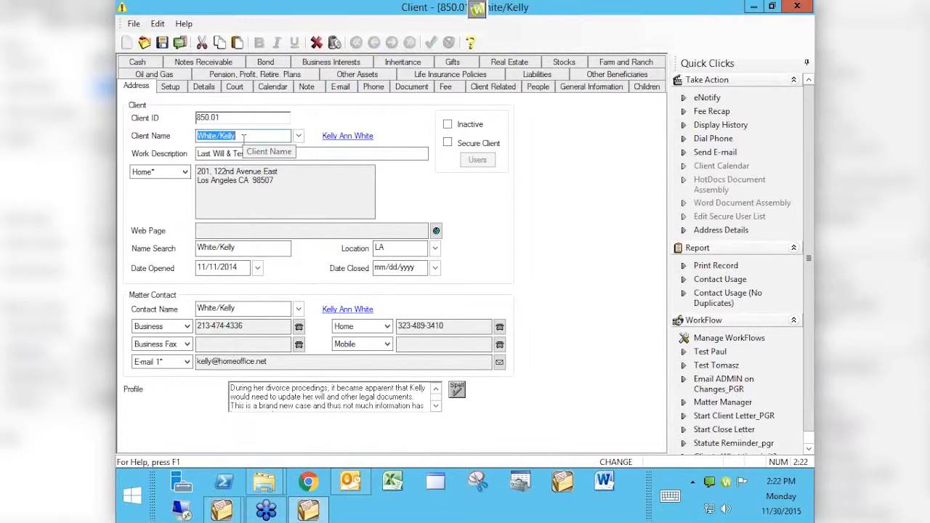
pyautogui.press('Escape')
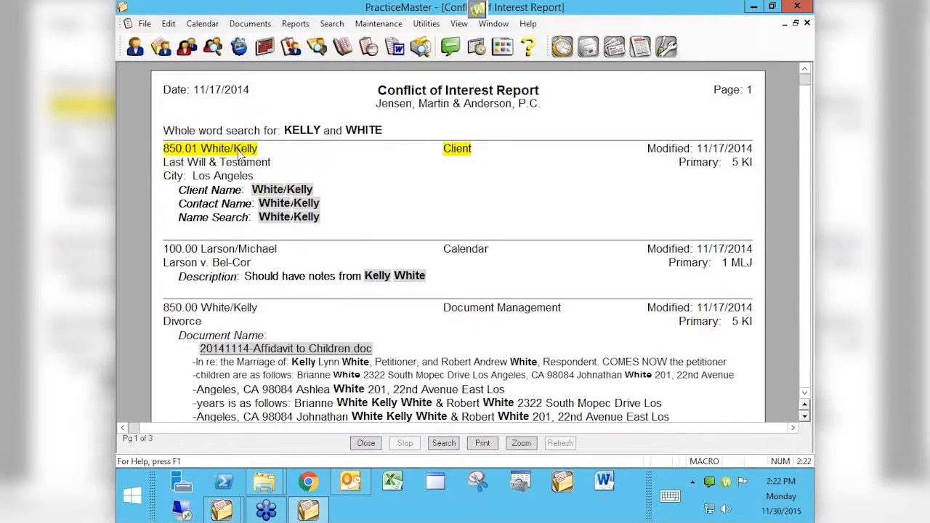
pyautogui.click(465, 151)
pyautogui.doubleClick(465, 151)
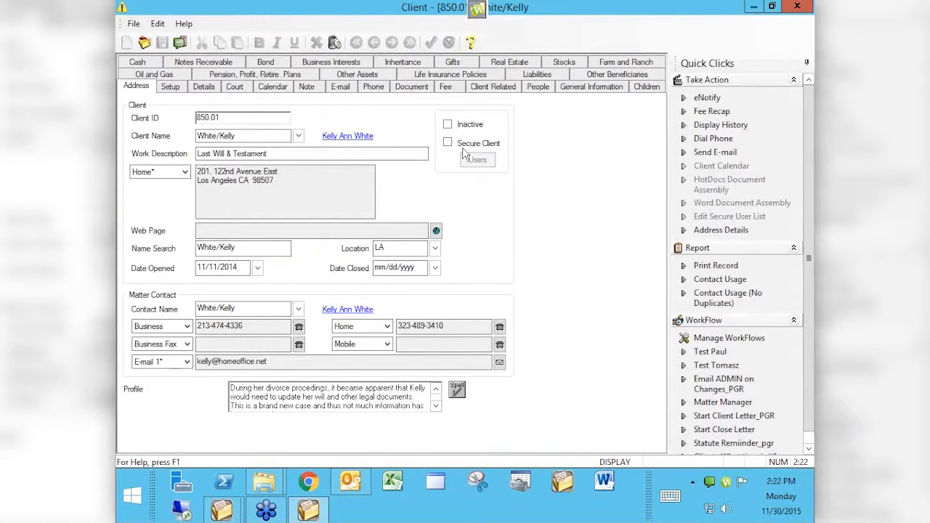
pyautogui.press('Escape')
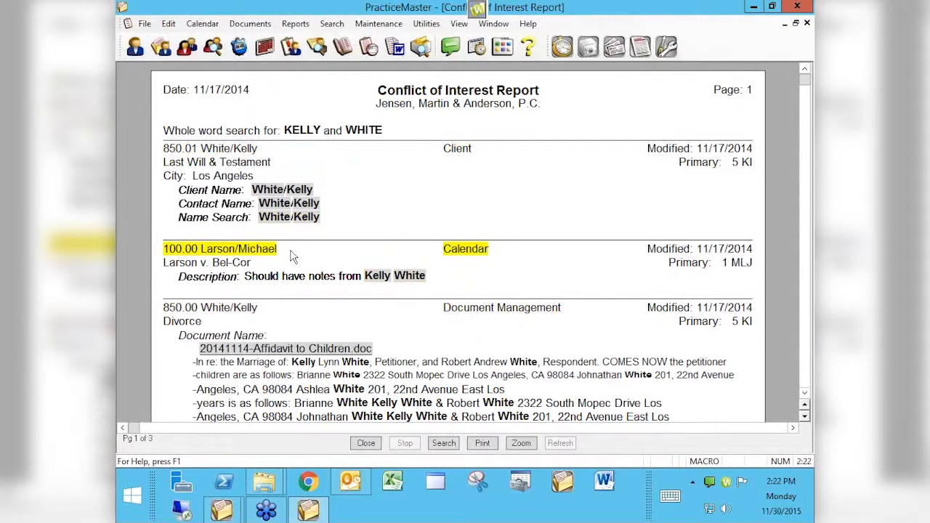
pyautogui.doubleClick(384, 278)
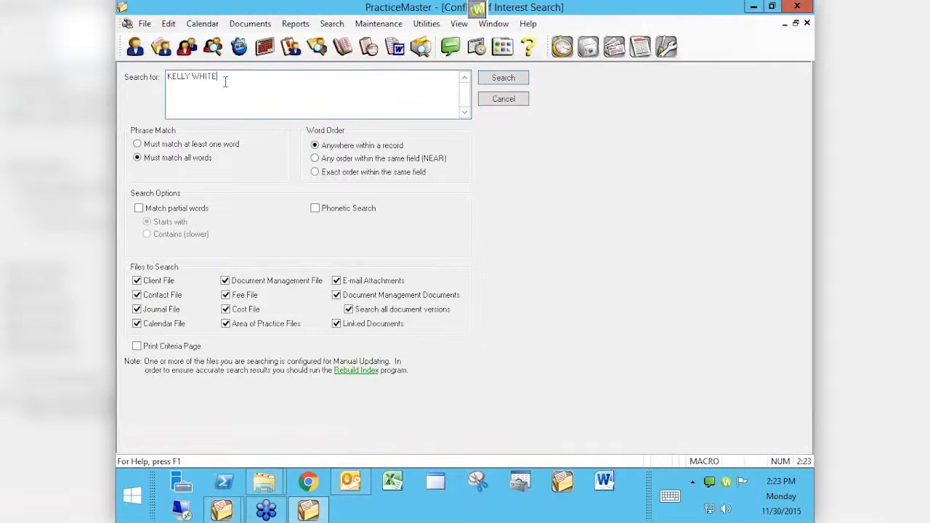
pyautogui.click(168, 147)
pyautogui.click(138, 158)
# - Search the surname only, try Contains and Starts with partial matching, then enable Phonetic Search
pyautogui.click(139, 209)
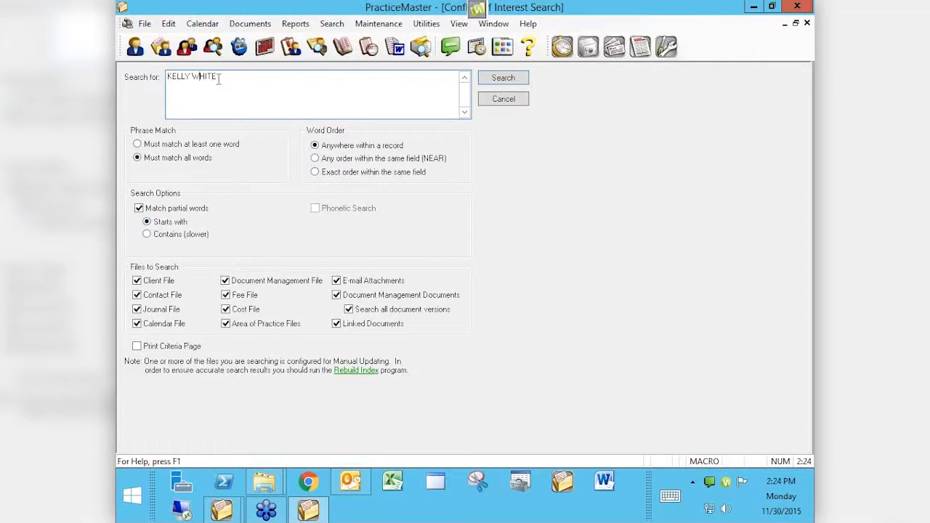
pyautogui.press('BackSpace')
pyautogui.press('BackSpace')
pyautogui.press('BackSpace')
pyautogui.press('BackSpace')
pyautogui.press('BackSpace')
pyautogui.press('BackSpace')
pyautogui.click(149, 235)
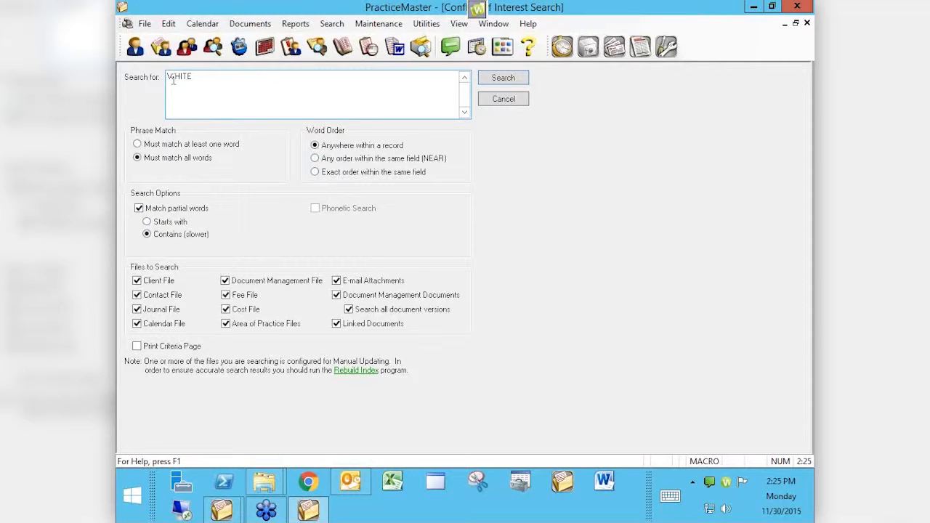
pyautogui.click(155, 227)
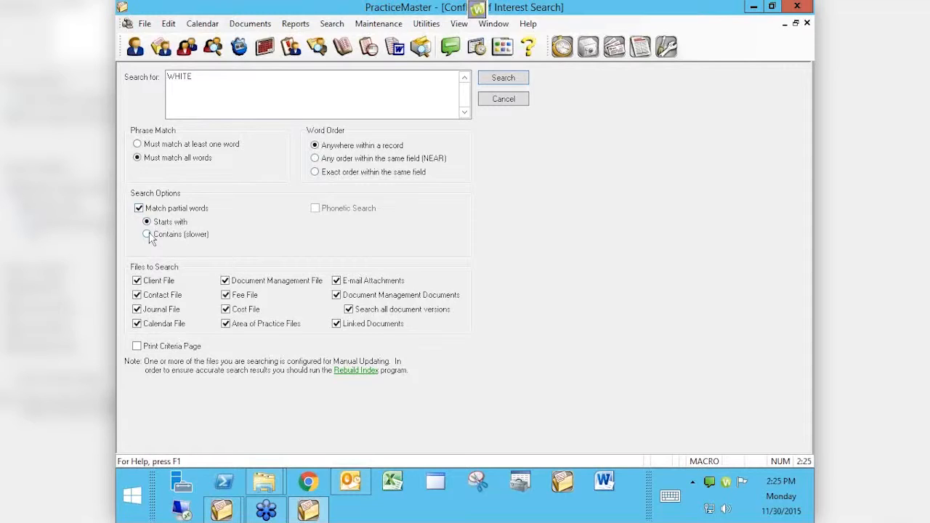
pyautogui.click(140, 209)
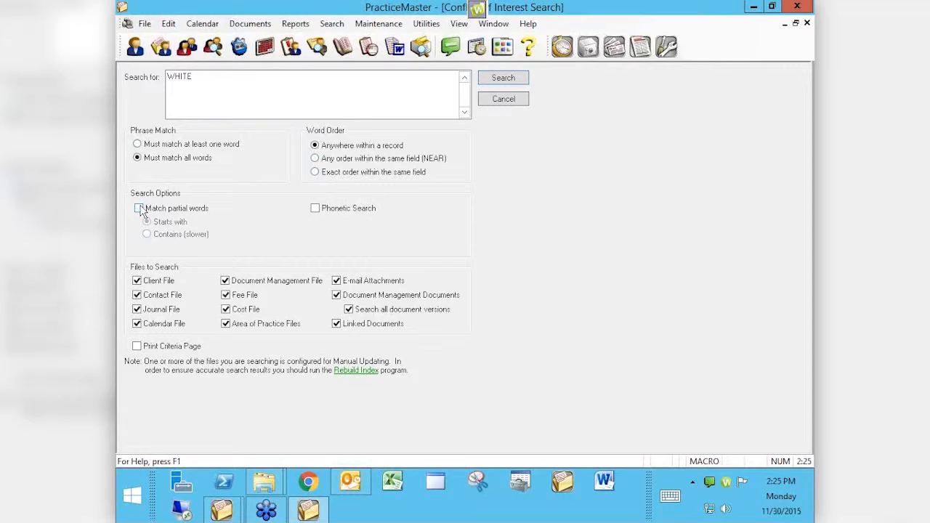
pyautogui.click(316, 210)
# - Turn Phonetic Search off and restore Match partial words set to Starts with
pyautogui.click(315, 209)
pyautogui.click(167, 209)
pyautogui.click(165, 209)
pyautogui.click(315, 209)
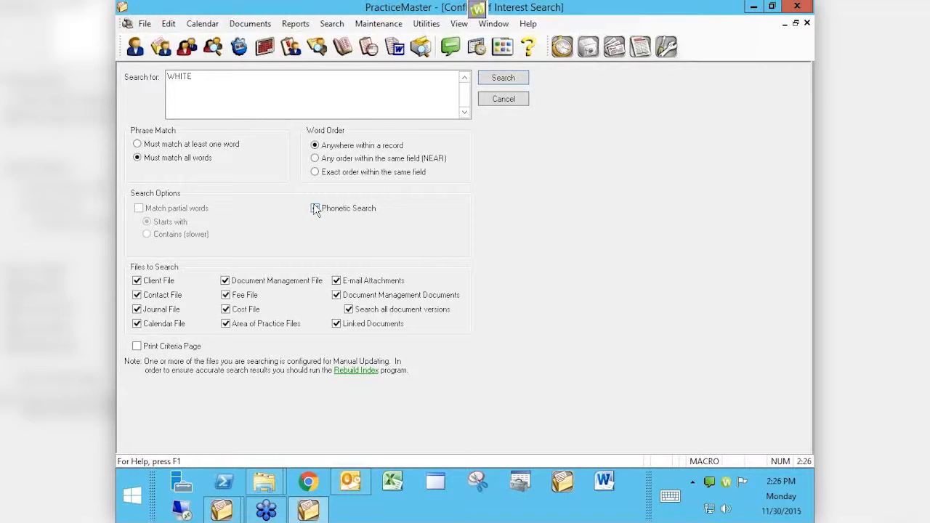
pyautogui.click(315, 209)
pyautogui.click(176, 215)
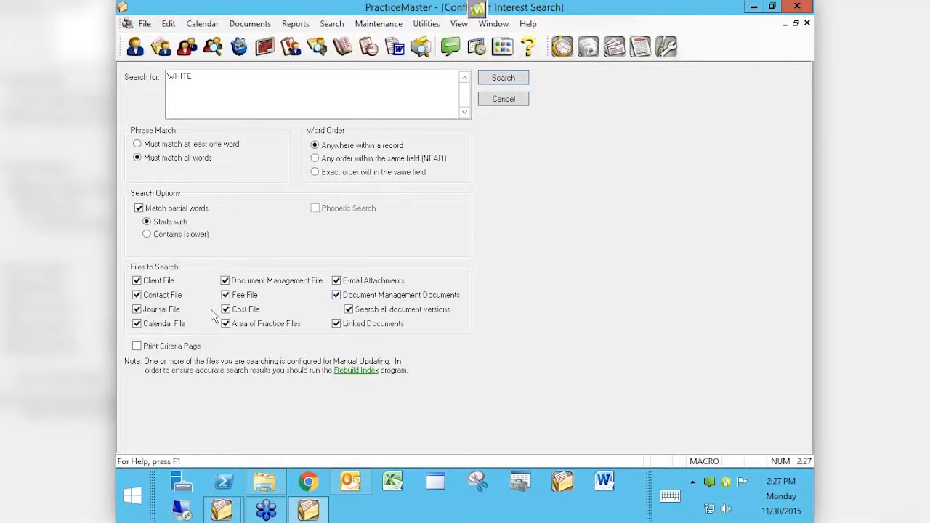
# - Exclude journal, client, contact, document management and fee records from the search
pyautogui.click(165, 311)
pyautogui.click(161, 299)
pyautogui.click(159, 282)
pyautogui.click(239, 284)
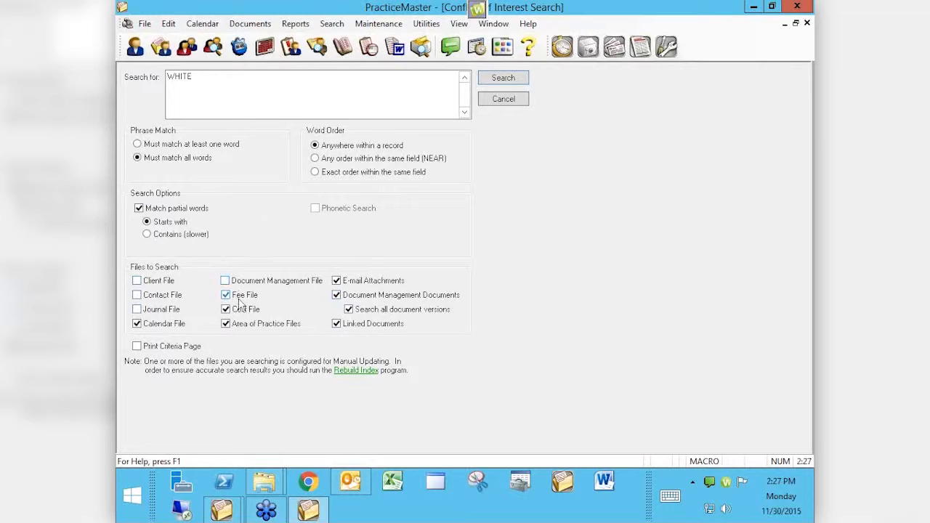
pyautogui.click(240, 297)
# - Re-include fee, document management, journal and contact records, then close the search window
pyautogui.click(241, 296)
pyautogui.click(226, 282)
pyautogui.click(166, 313)
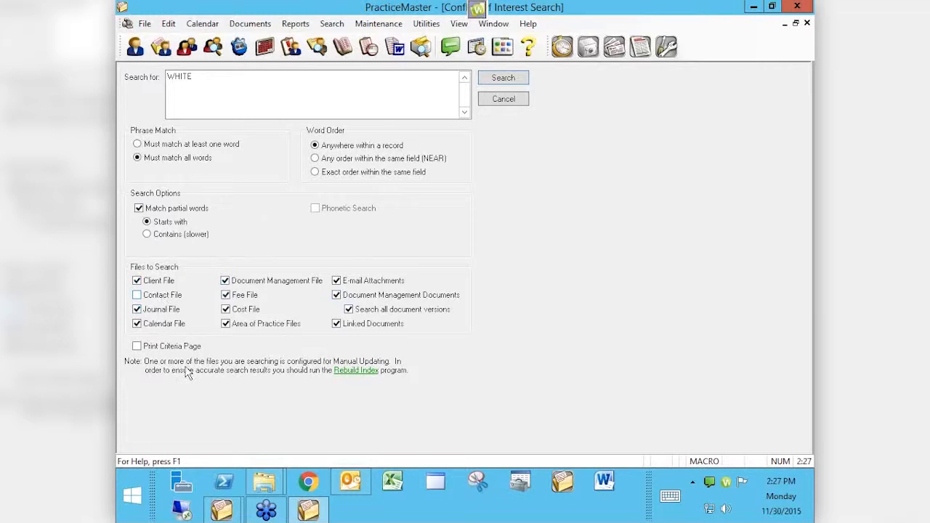
pyautogui.click(137, 296)
pyautogui.click(807, 23)
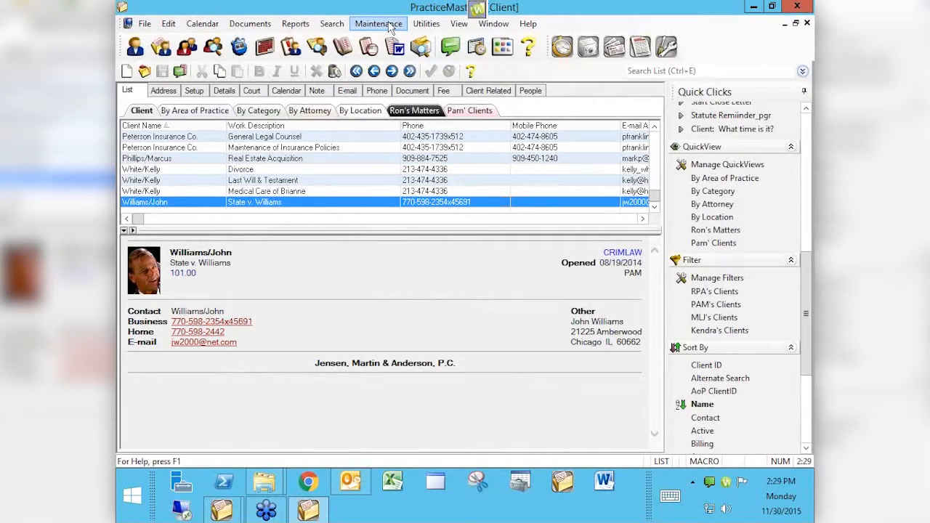
# - Close the Client list and Task Folders windows
pyautogui.click(807, 23)
pyautogui.click(807, 23)
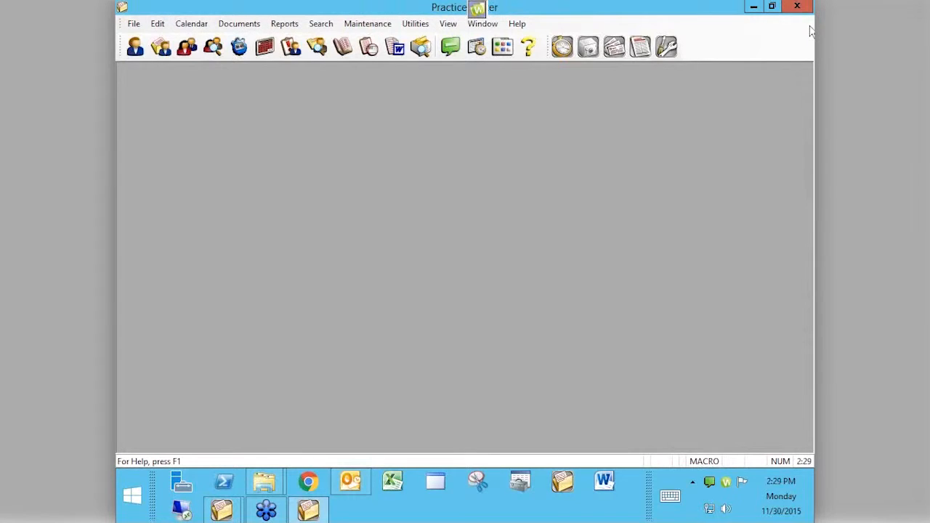
# - Start File Maintenance from the Maintenance menu, declining the HotBackup prompt
pyautogui.click(383, 25)
pyautogui.click(377, 53)
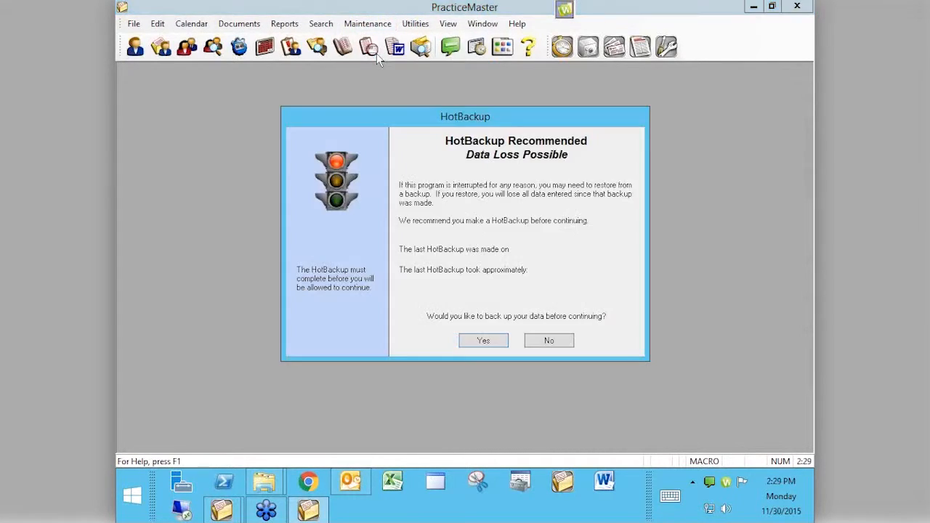
pyautogui.click(556, 340)
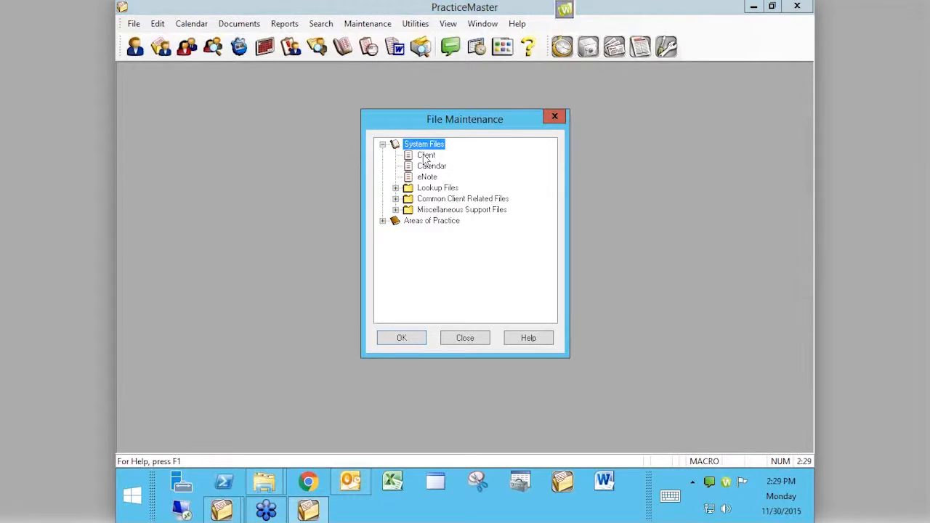
# - Open the Client (CMCLIENT) file definition and show its Field list
pyautogui.doubleClick(426, 157)
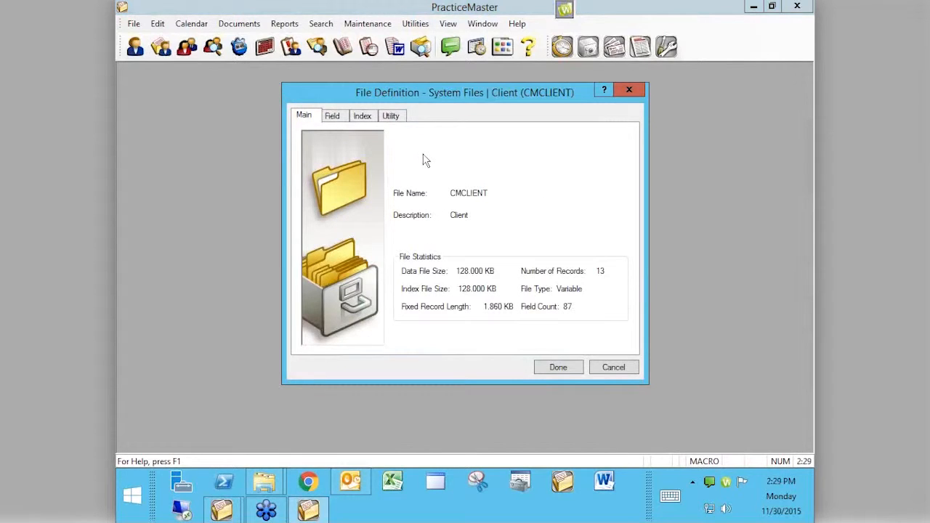
pyautogui.click(338, 118)
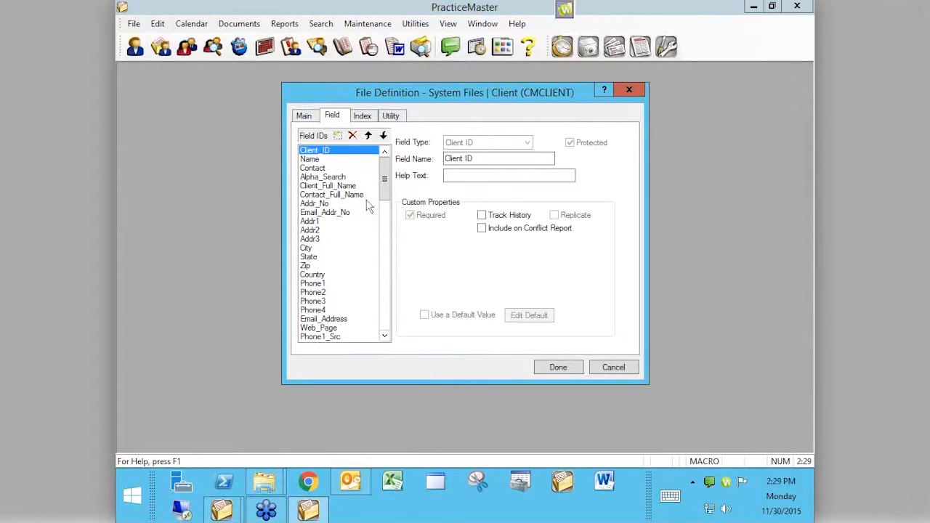
# - Check Addr_No, then City, whose properties show Conflict Report on but Conflict Search off
pyautogui.click(322, 206)
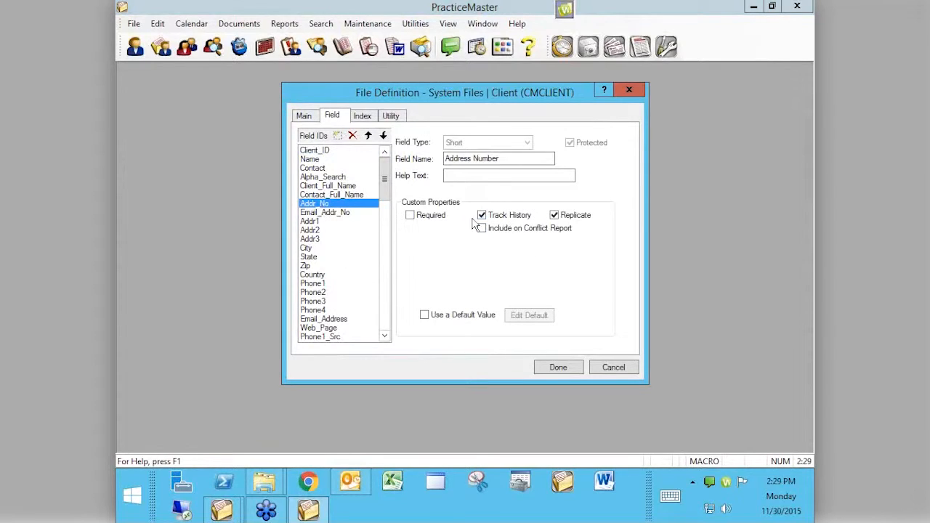
pyautogui.click(317, 250)
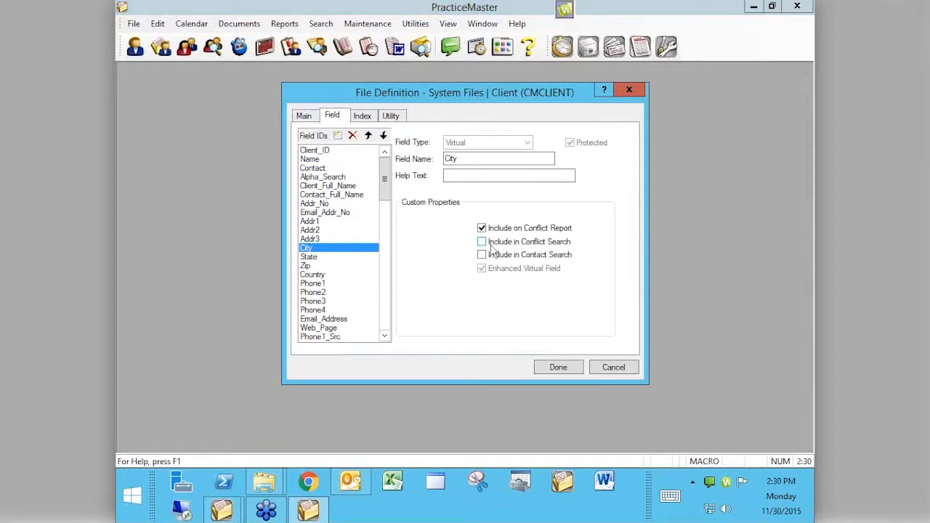
pyautogui.press('Up')
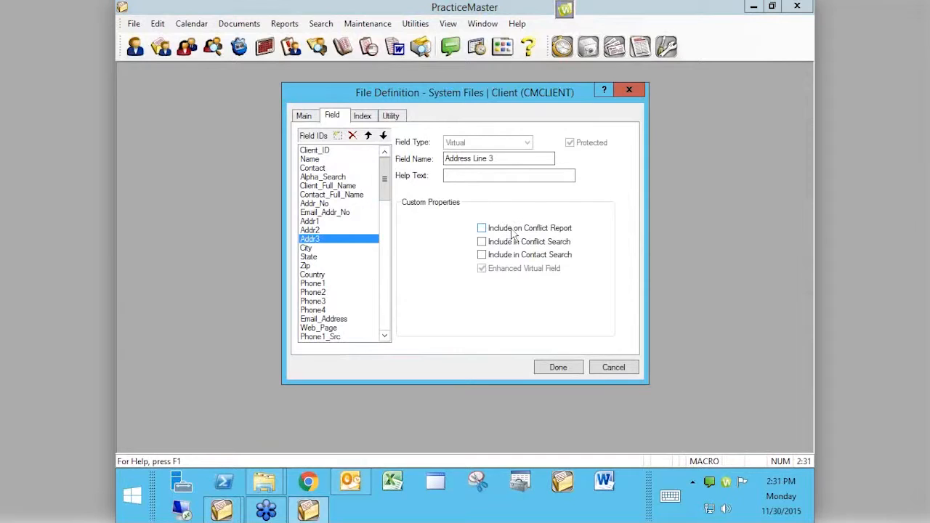
pyautogui.click(305, 248)
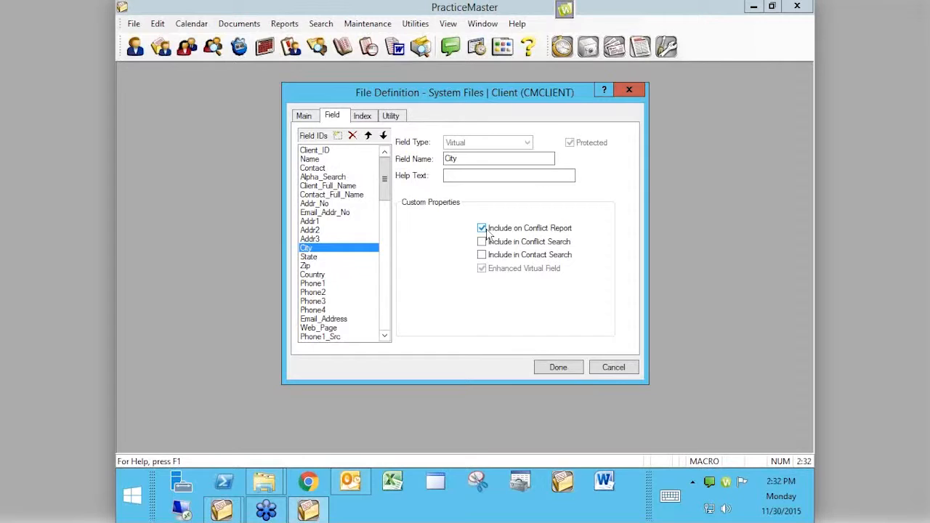
# - Cancel the Client file definition, close File Maintenance, and bring the STINFR folder forward
pyautogui.click(614, 368)
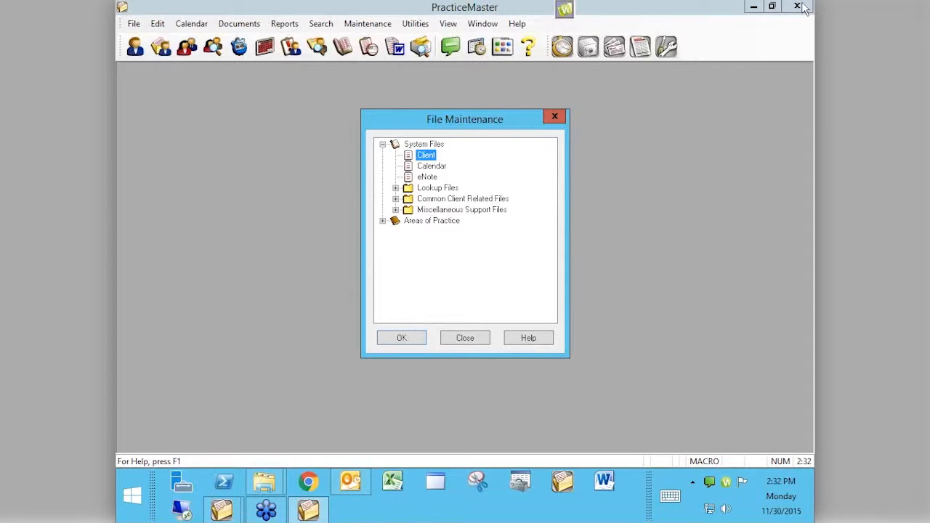
pyautogui.click(467, 338)
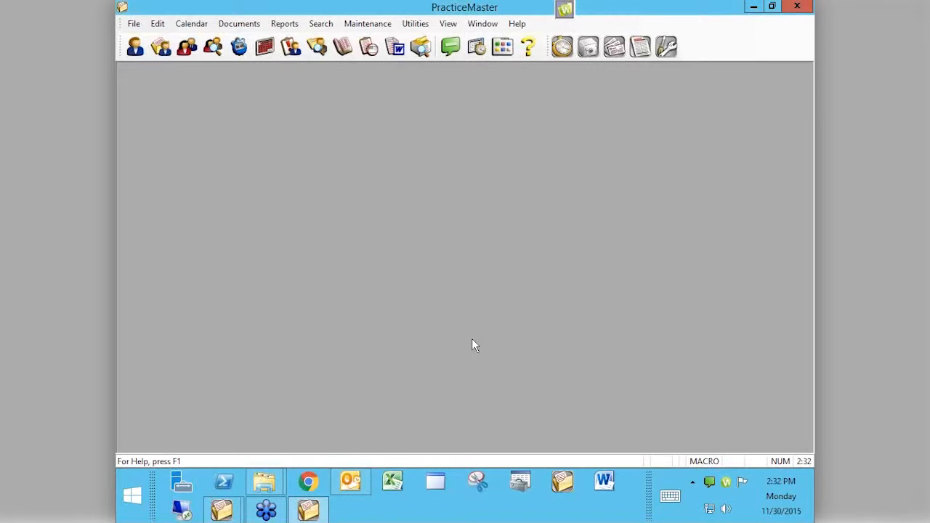
pyautogui.click(306, 511)
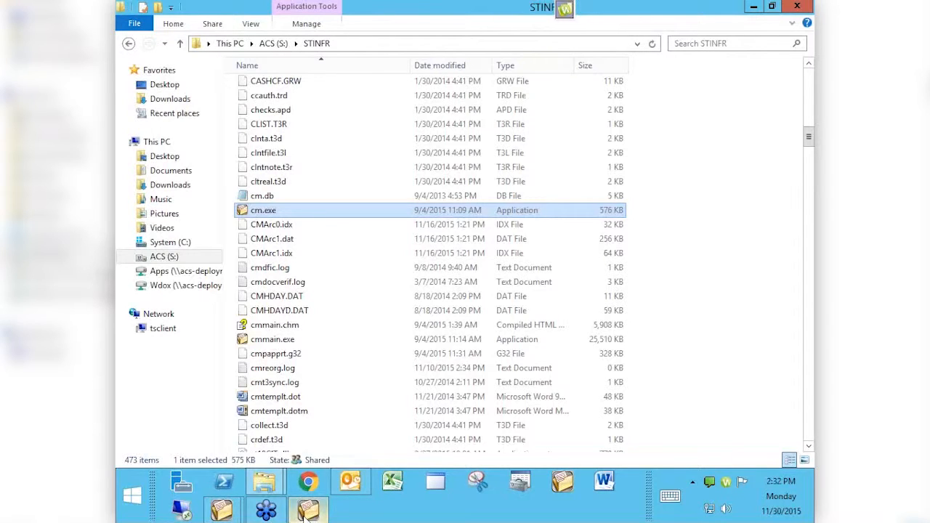
pyautogui.click(308, 512)
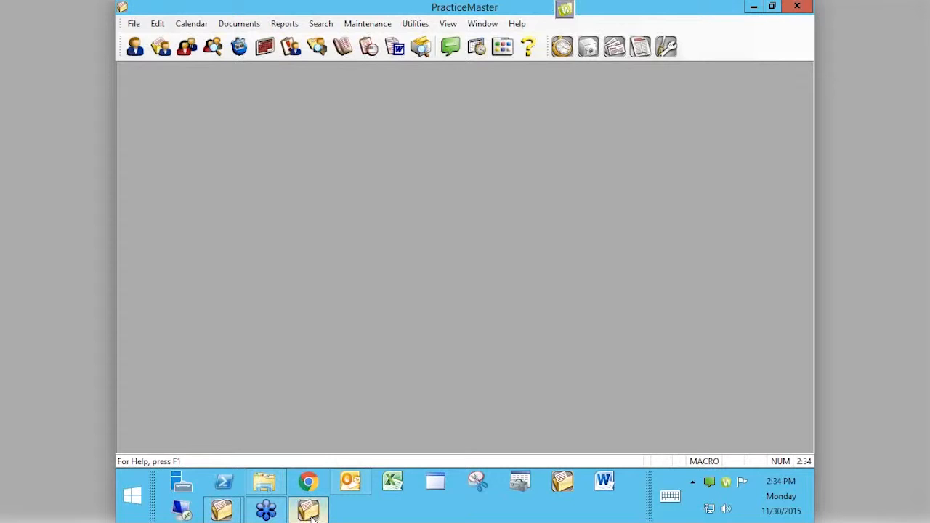
# - Show the client list By Attorney, browsing attorney groups 3 and 5, then group 1
pyautogui.click(135, 46)
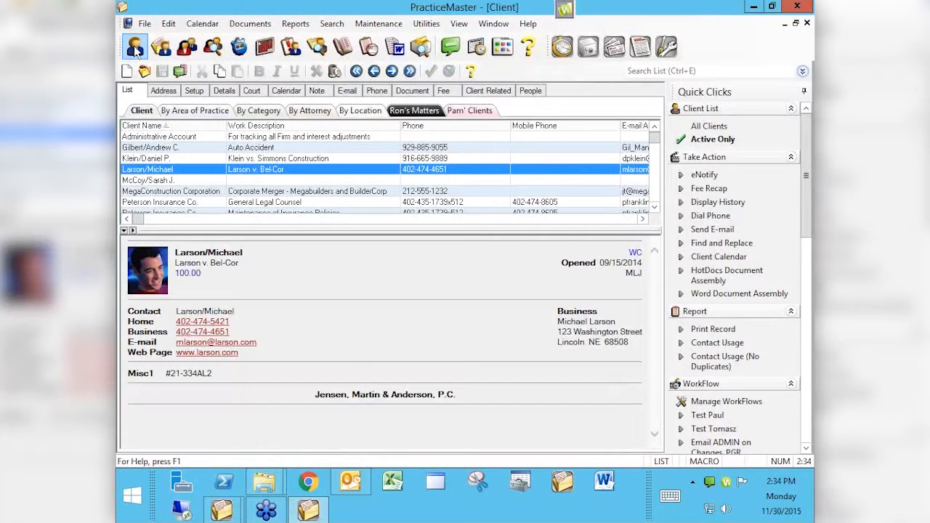
pyautogui.click(323, 114)
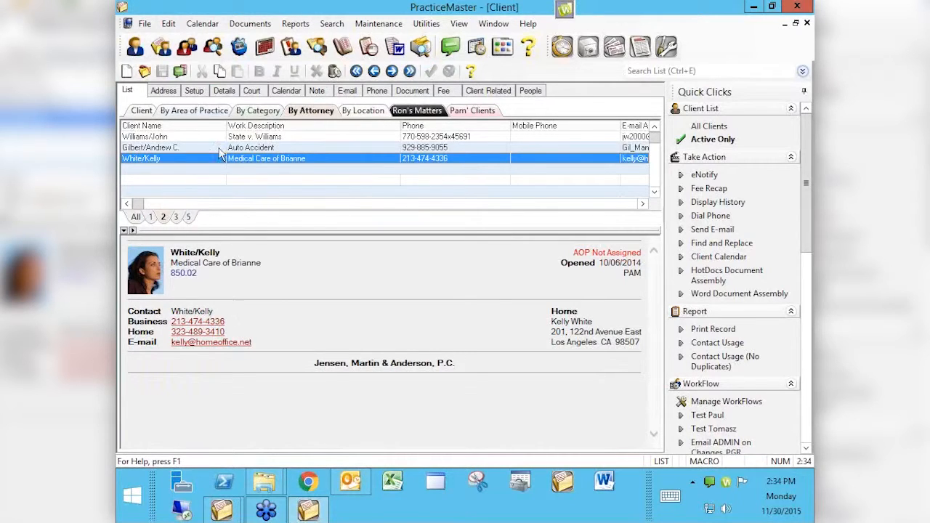
pyautogui.click(175, 218)
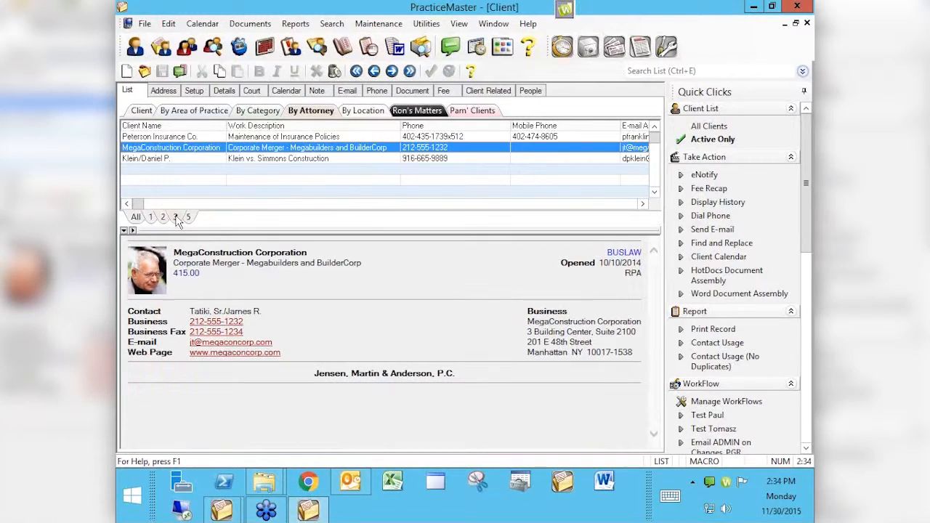
pyautogui.click(188, 218)
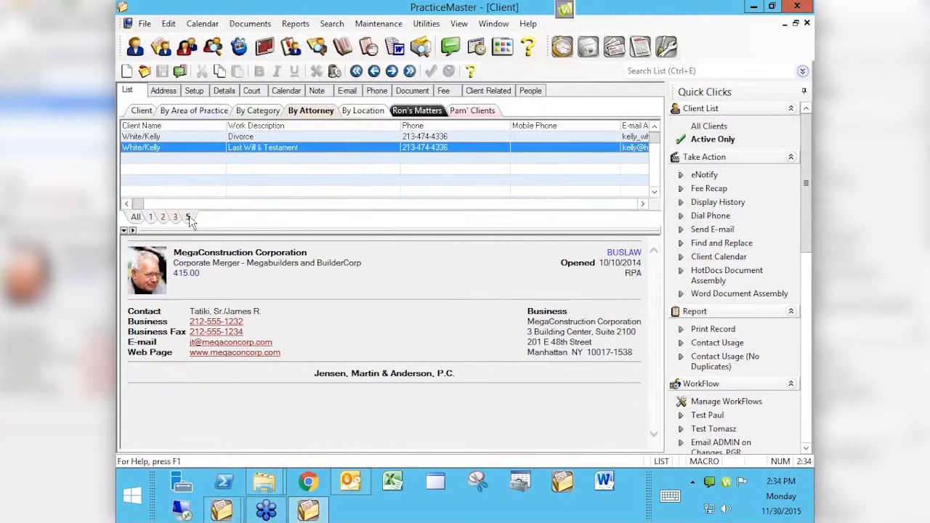
pyautogui.click(149, 217)
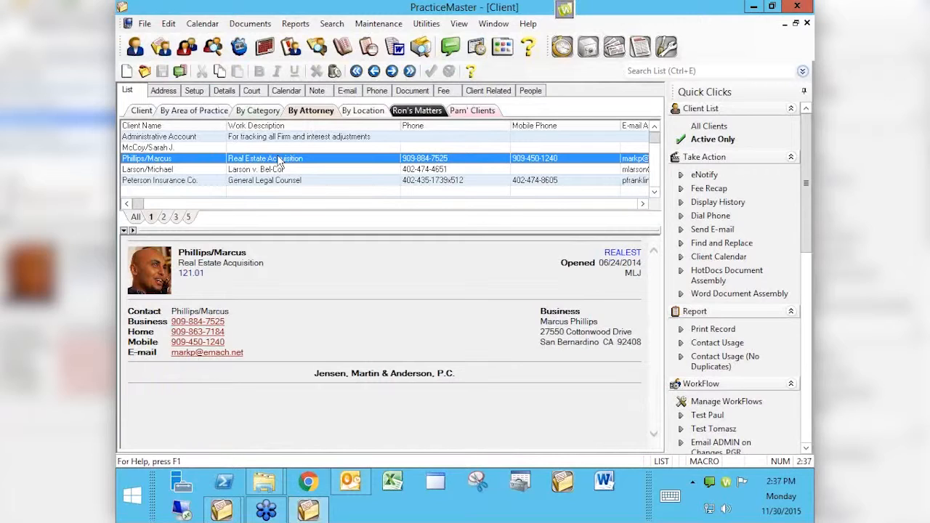
# - Launch Chrome from the taskbar so a new browser tab opens over the client list
pyautogui.click(310, 487)
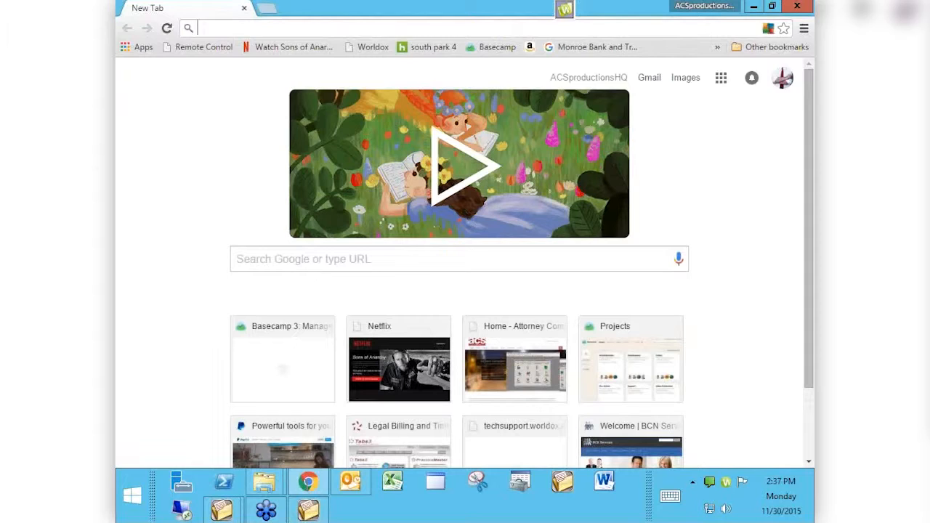
# - Load tabs3.com/prerelease and scroll the Version 18 feature list down to the Name field
pyautogui.write('tabs3.com')
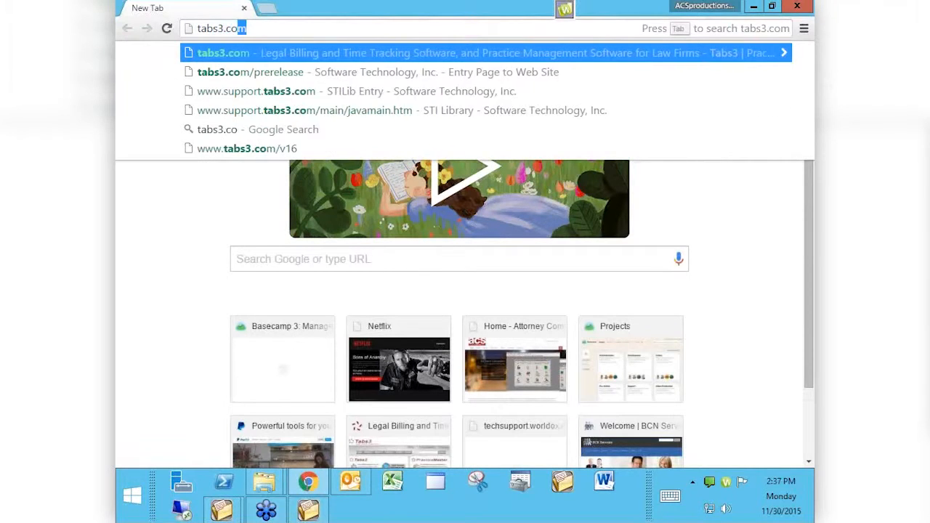
pyautogui.write('/prerelease')
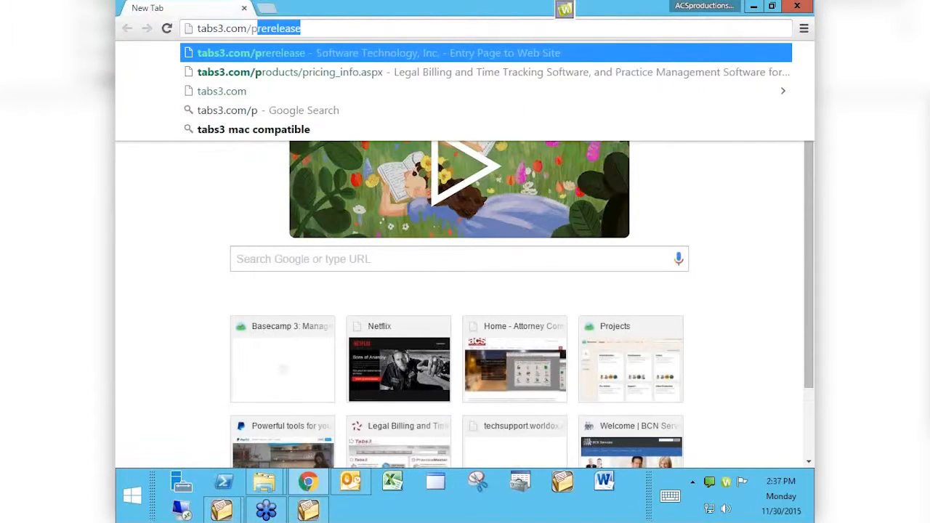
pyautogui.press('Return')
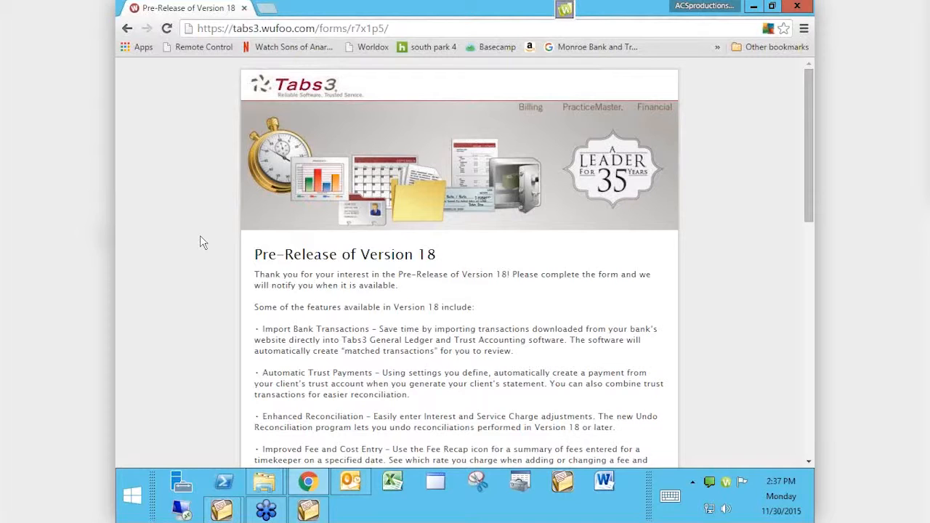
pyautogui.scroll(-2, 202, 242)
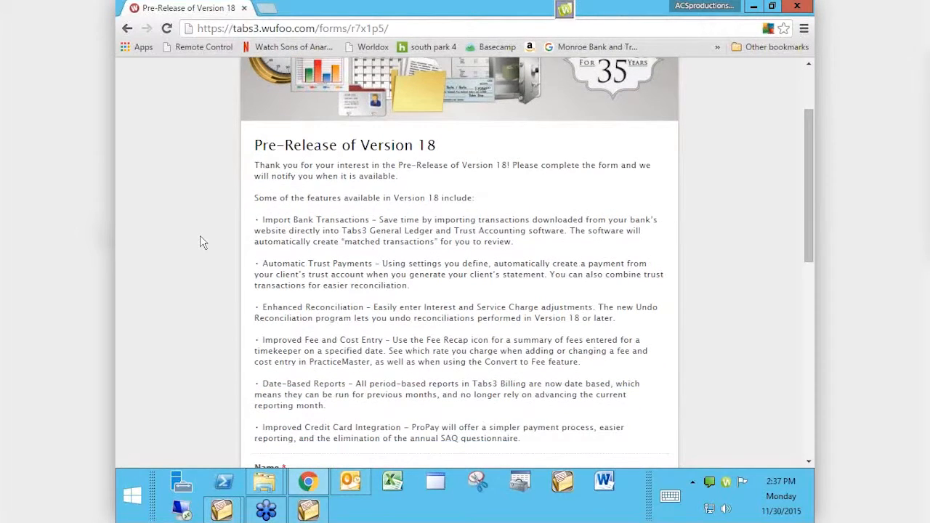
pyautogui.scroll(-1, 203, 242)
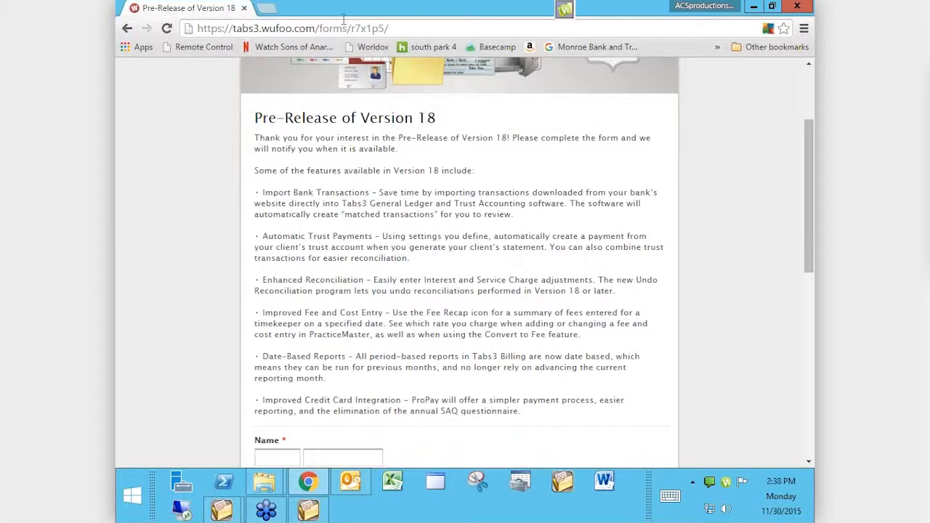
# - Go to the attorneycomputersystems.com home page
pyautogui.click(345, 24)
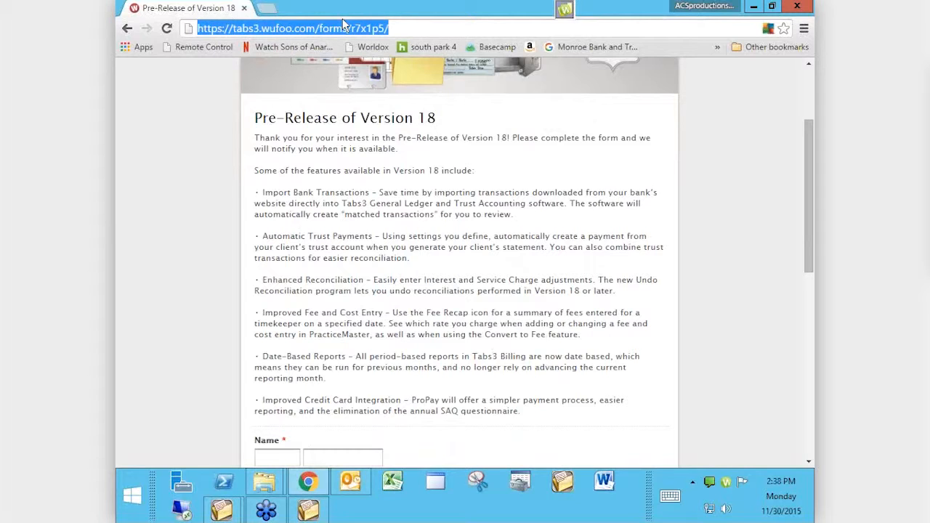
pyautogui.write('attorneycomputersystems.com')
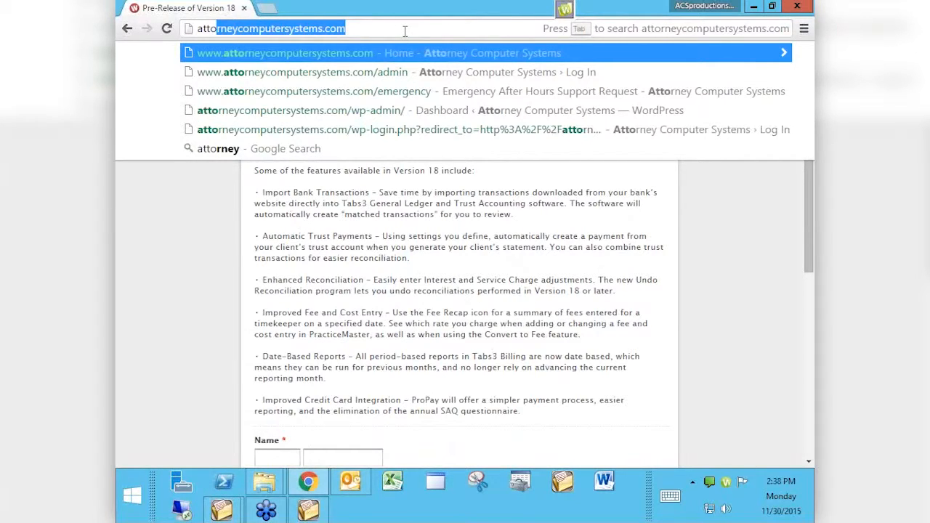
pyautogui.press('Return')
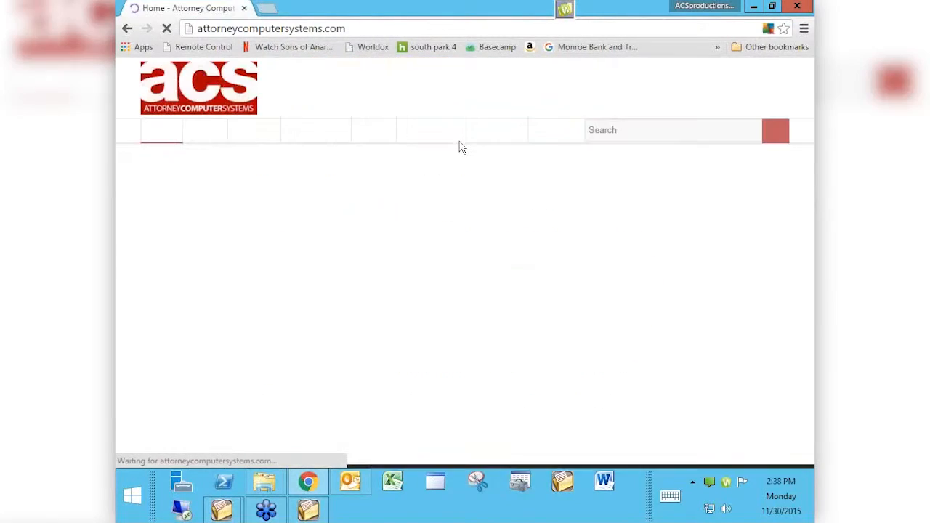
# - Open Videos > Tabs3 Virtual User Group Meetings and scroll to the December 21, 2015 session
pyautogui.moveTo(385, 126)
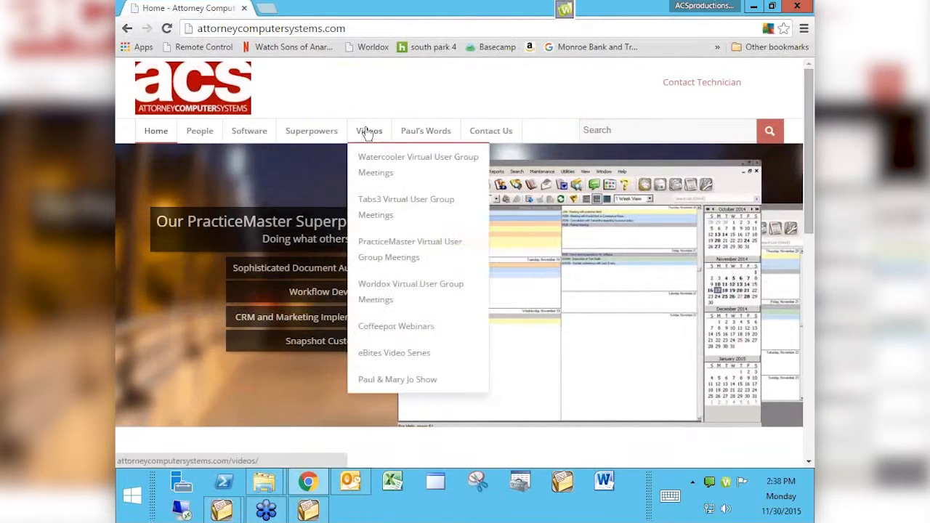
pyautogui.click(368, 209)
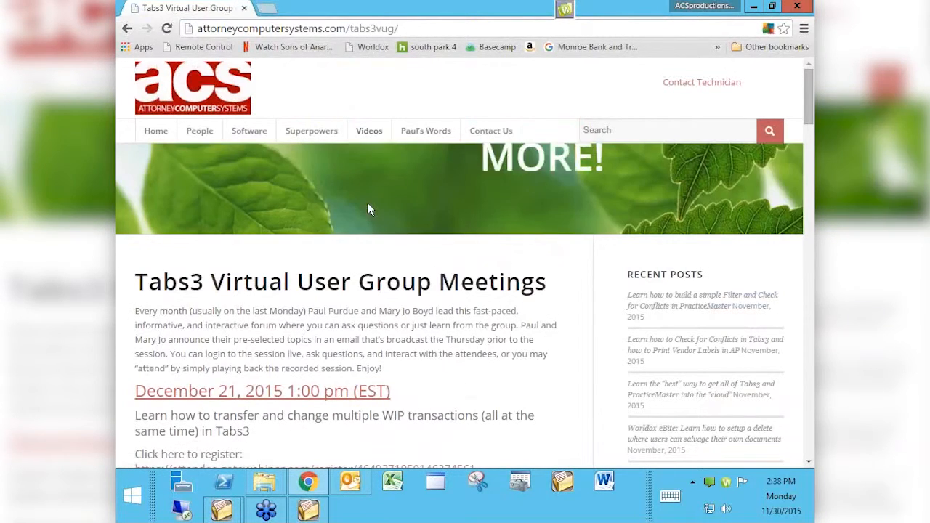
pyautogui.scroll(-1, 369, 210)
pyautogui.scroll(-1, 369, 209)
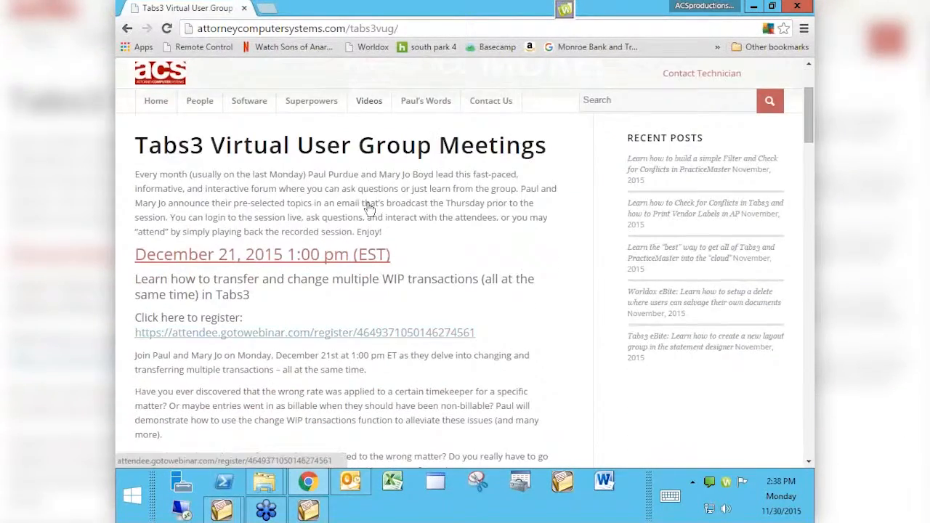
# - Open Videos > PracticeMaster Virtual User Group Meetings and scroll its posts to the QuickClicks video
pyautogui.moveTo(360, 105)
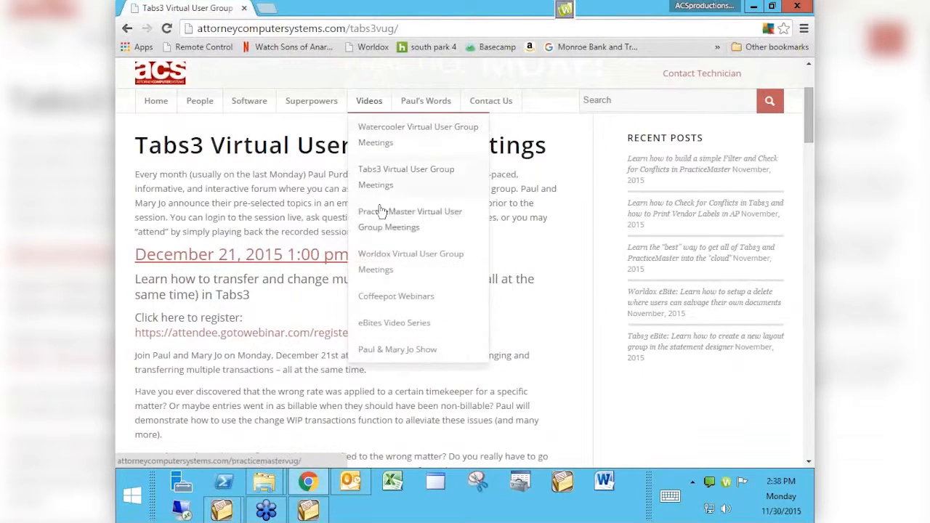
pyautogui.click(381, 220)
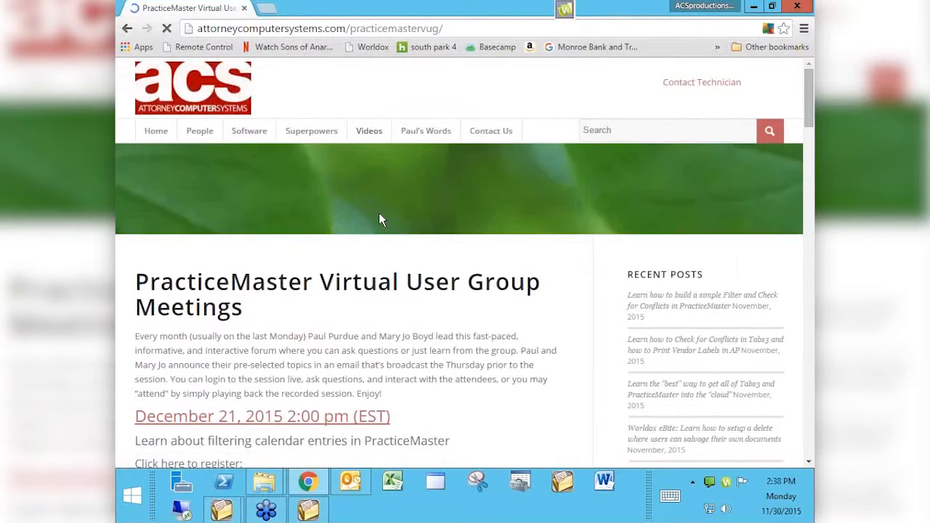
pyautogui.scroll(-1, 381, 220)
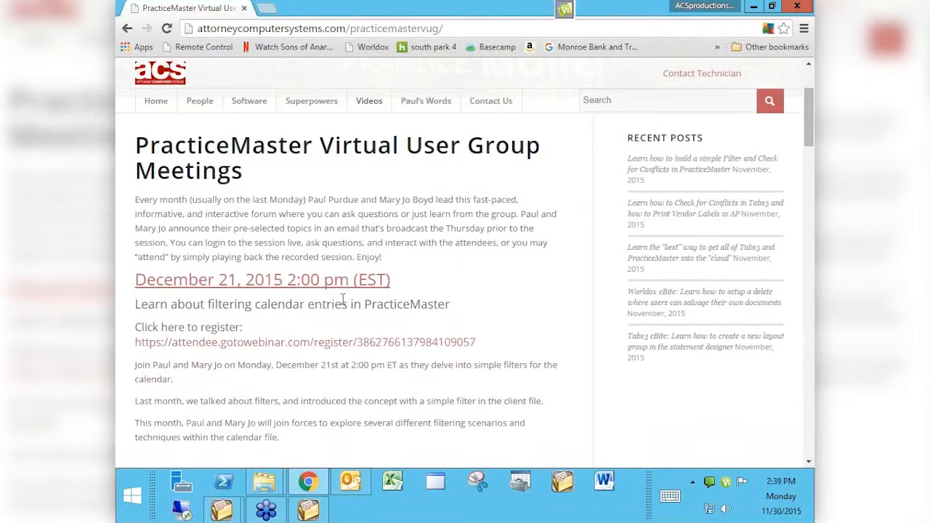
pyautogui.scroll(-4, 343, 299)
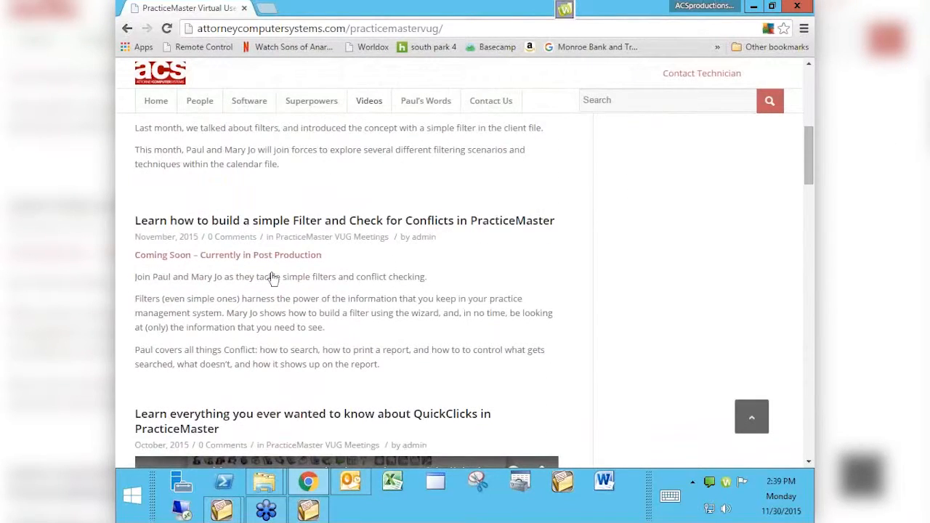
pyautogui.scroll(-3, 494, 351)
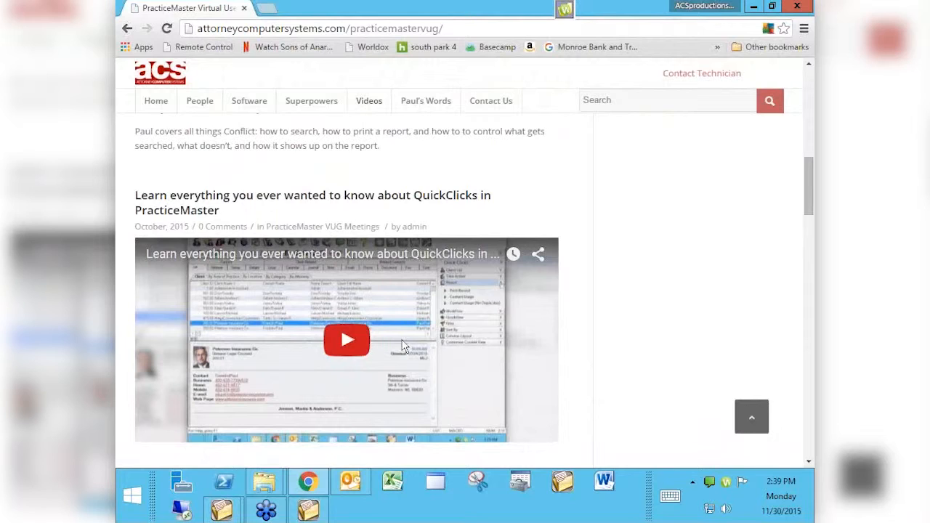
pyautogui.moveTo(370, 102)
# - Search the site for 'year end' and scroll through the 45 results
pyautogui.write('year end')
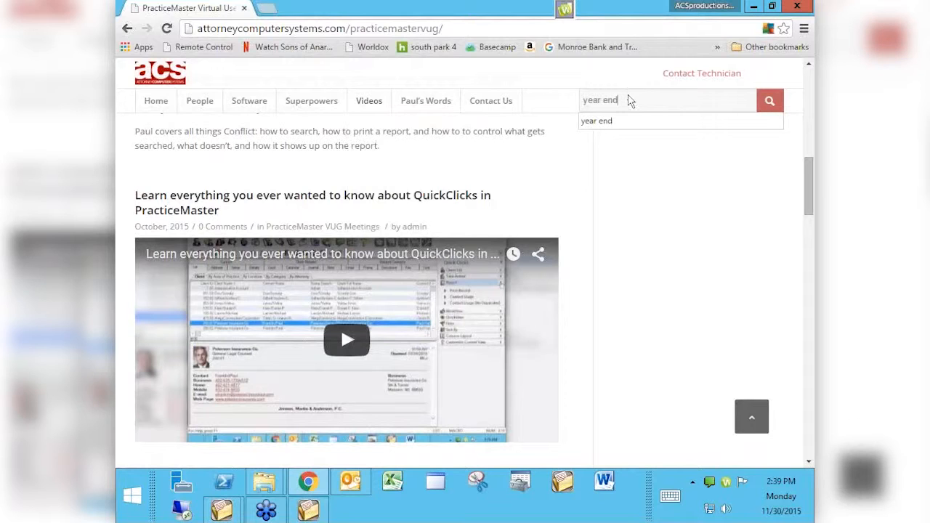
pyautogui.press('Return')
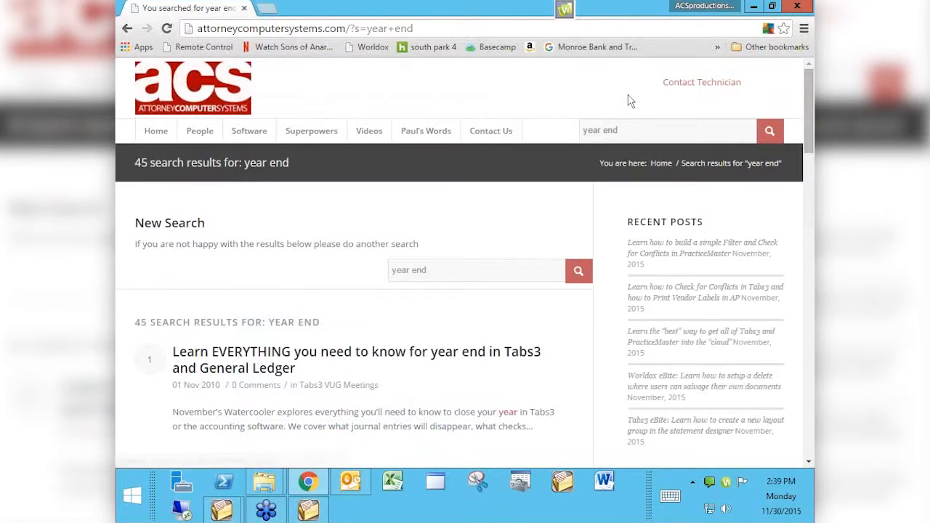
pyautogui.scroll(-5, 630, 101)
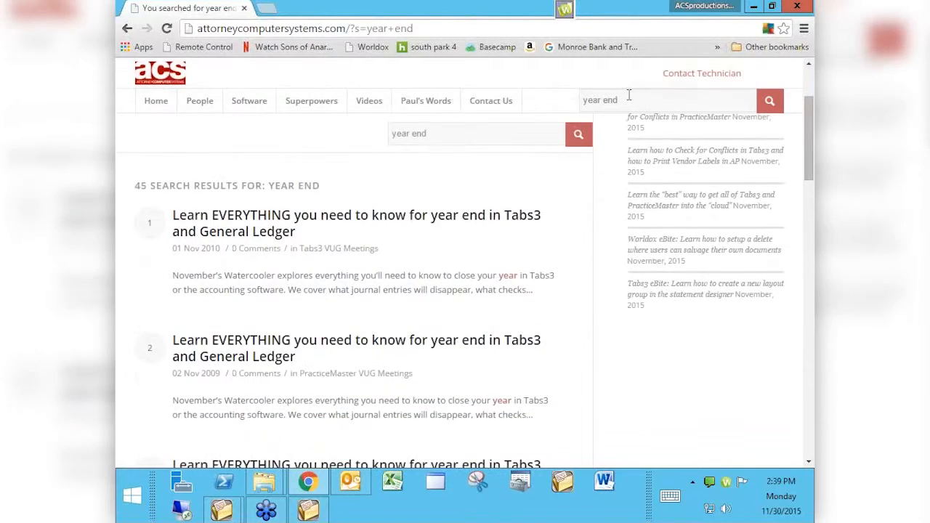
pyautogui.scroll(-3, 630, 95)
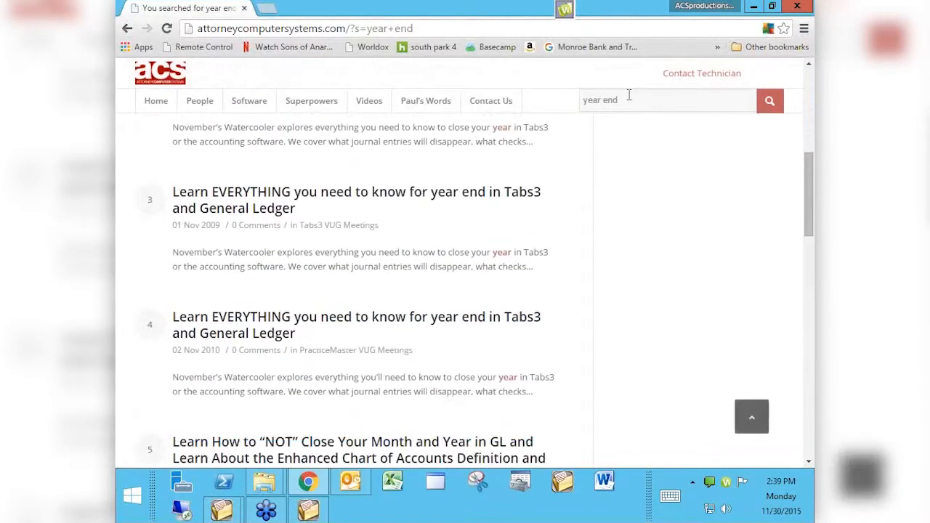
pyautogui.scroll(1, 629, 95)
pyautogui.scroll(4, 630, 96)
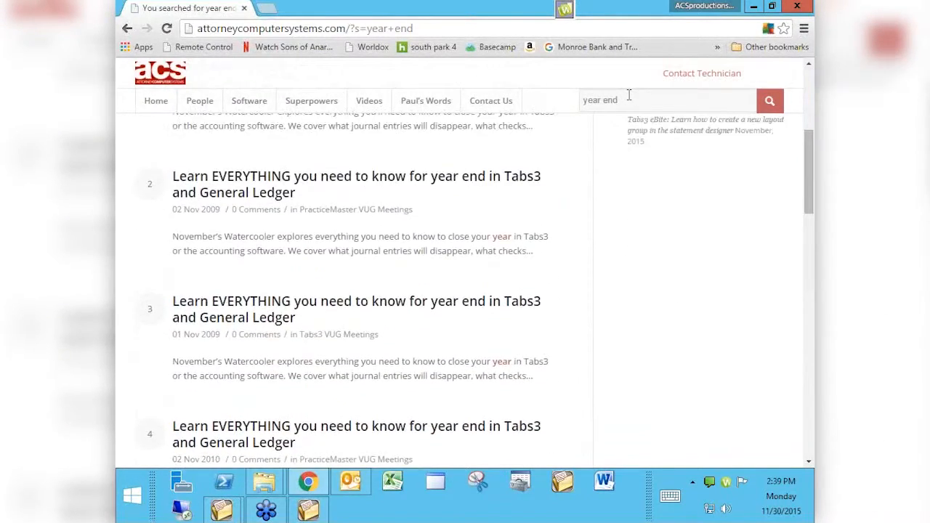
pyautogui.scroll(2, 629, 95)
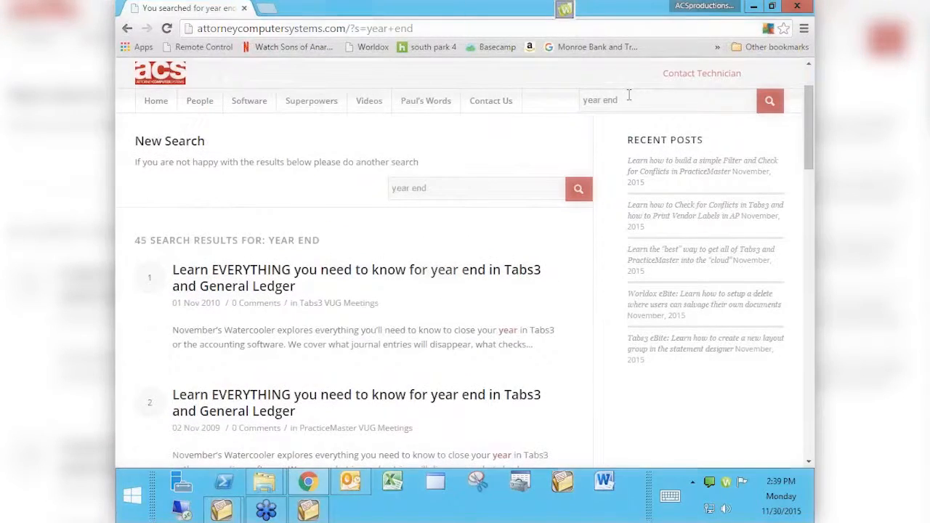
pyautogui.scroll(2, 630, 95)
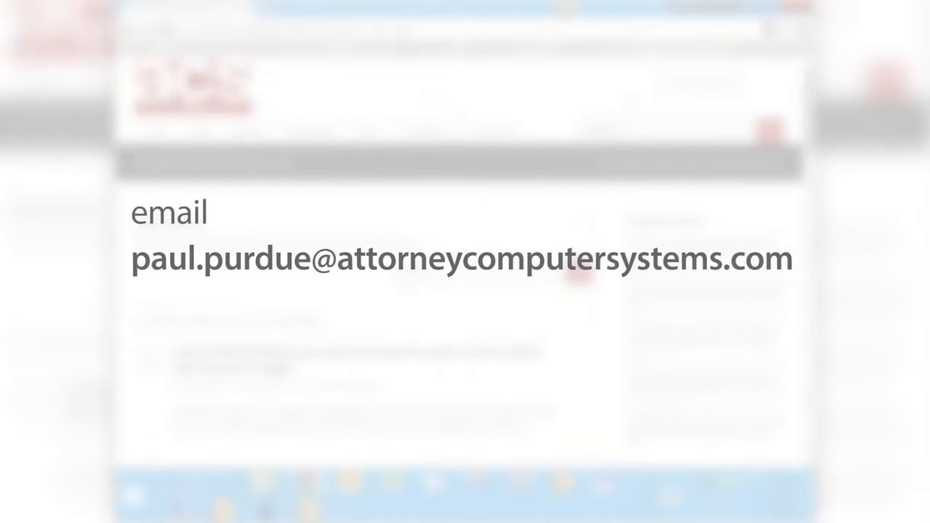